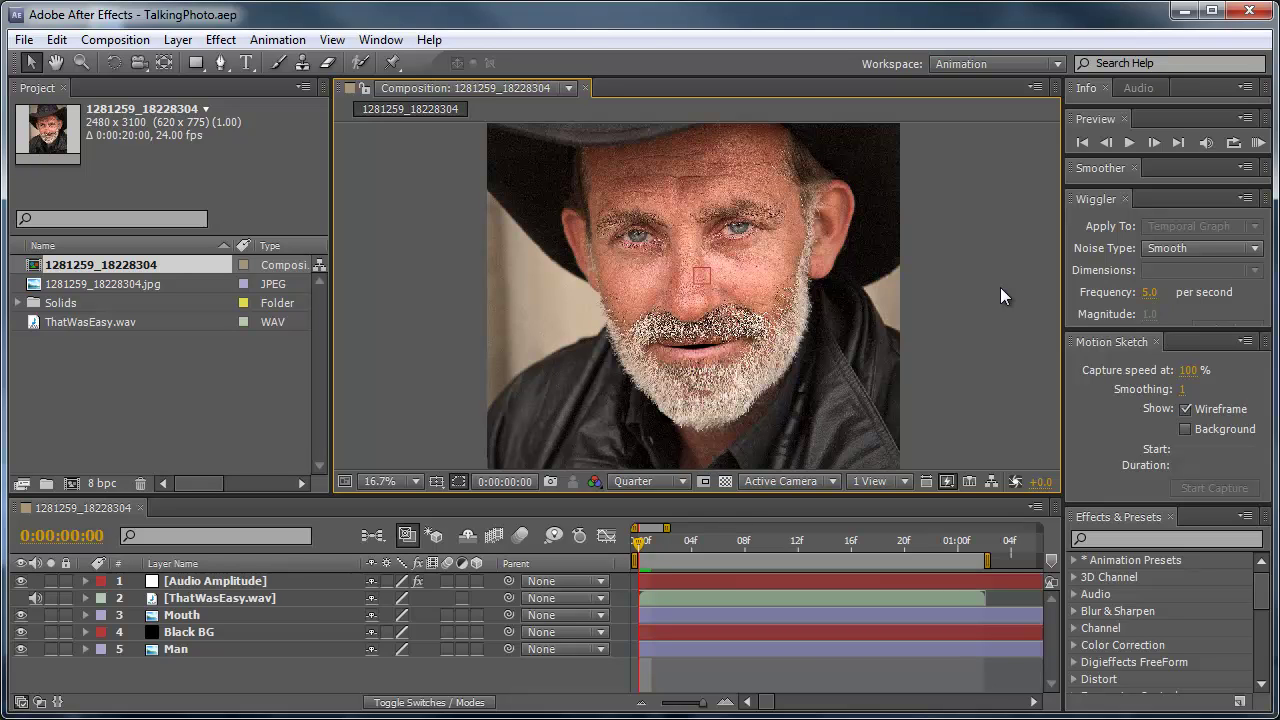
# Preview the finished animation, then start a new empty project and close the photo viewer.
pyautogui.click(1258, 142)
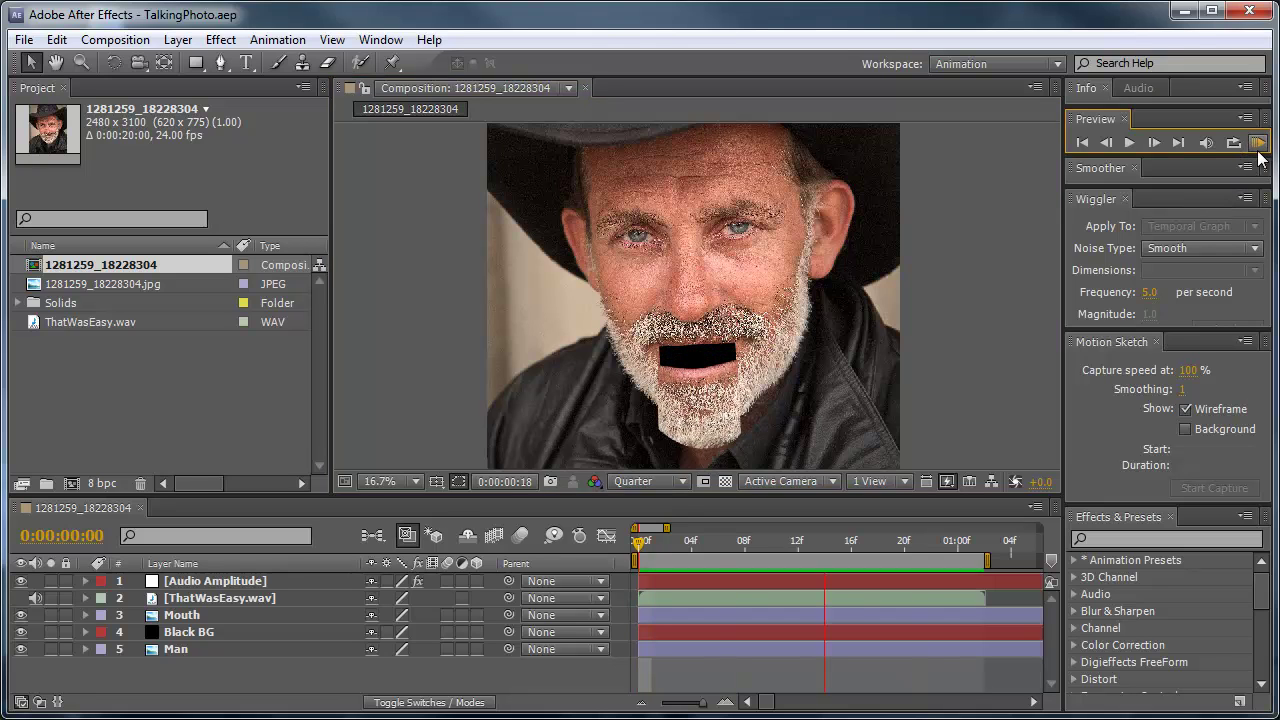
pyautogui.click(1258, 150)
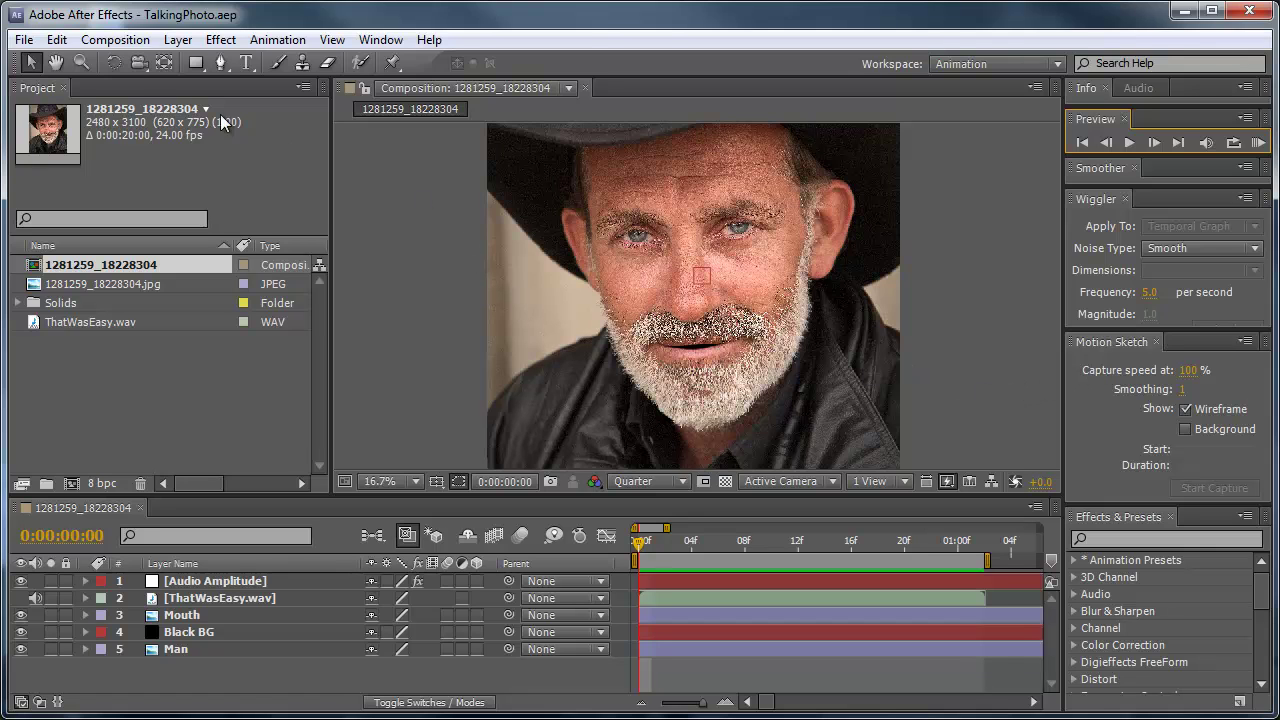
pyautogui.click(24, 40)
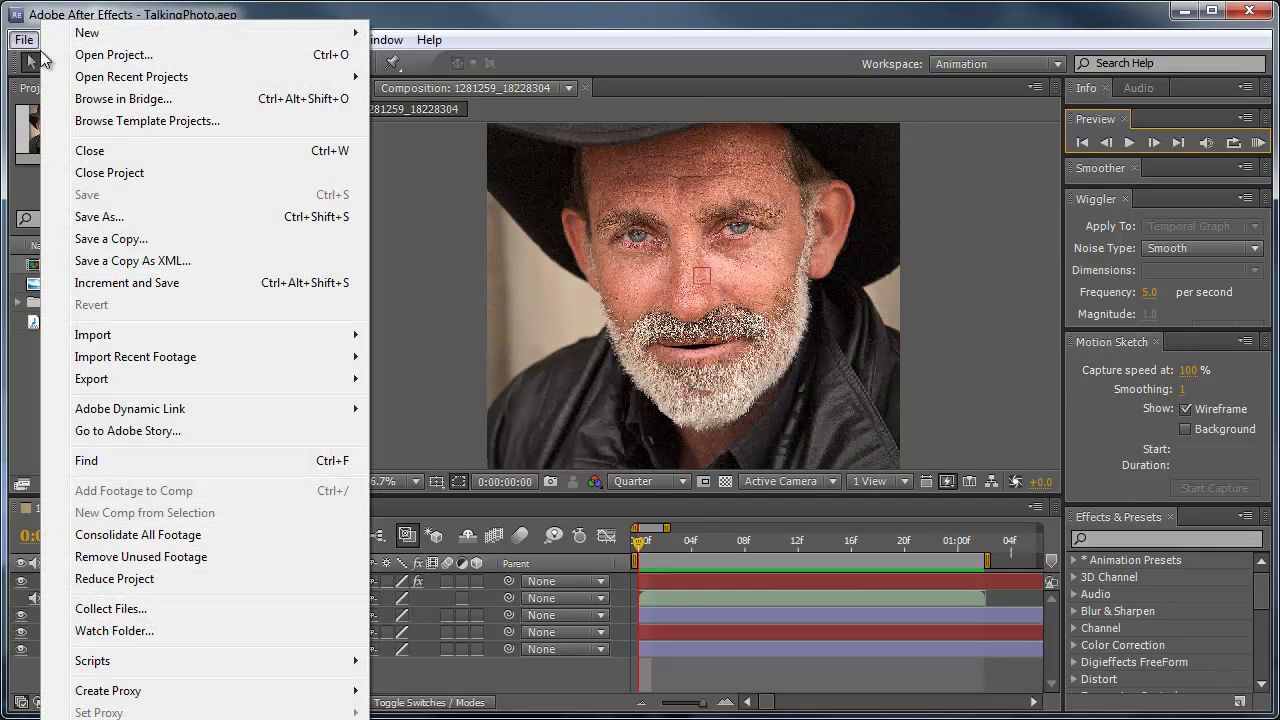
pyautogui.moveTo(322, 40)
pyautogui.click(416, 36)
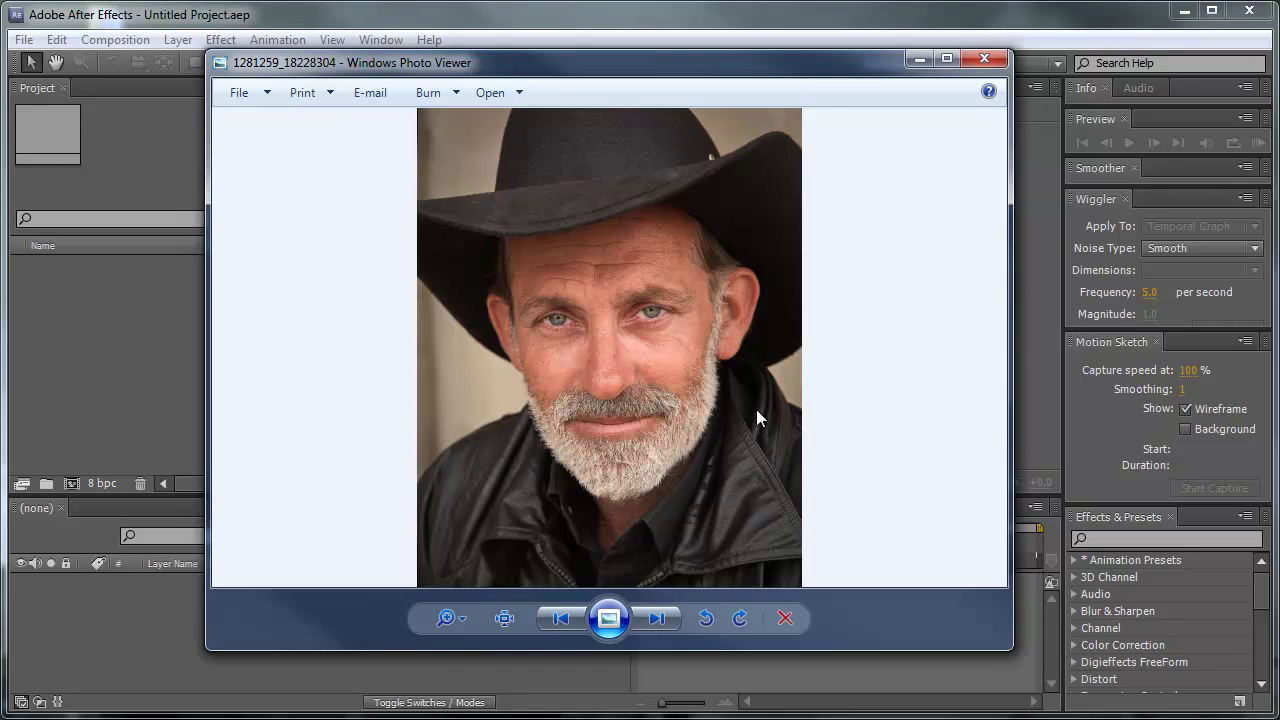
pyautogui.hotkey('alt', 'F4')
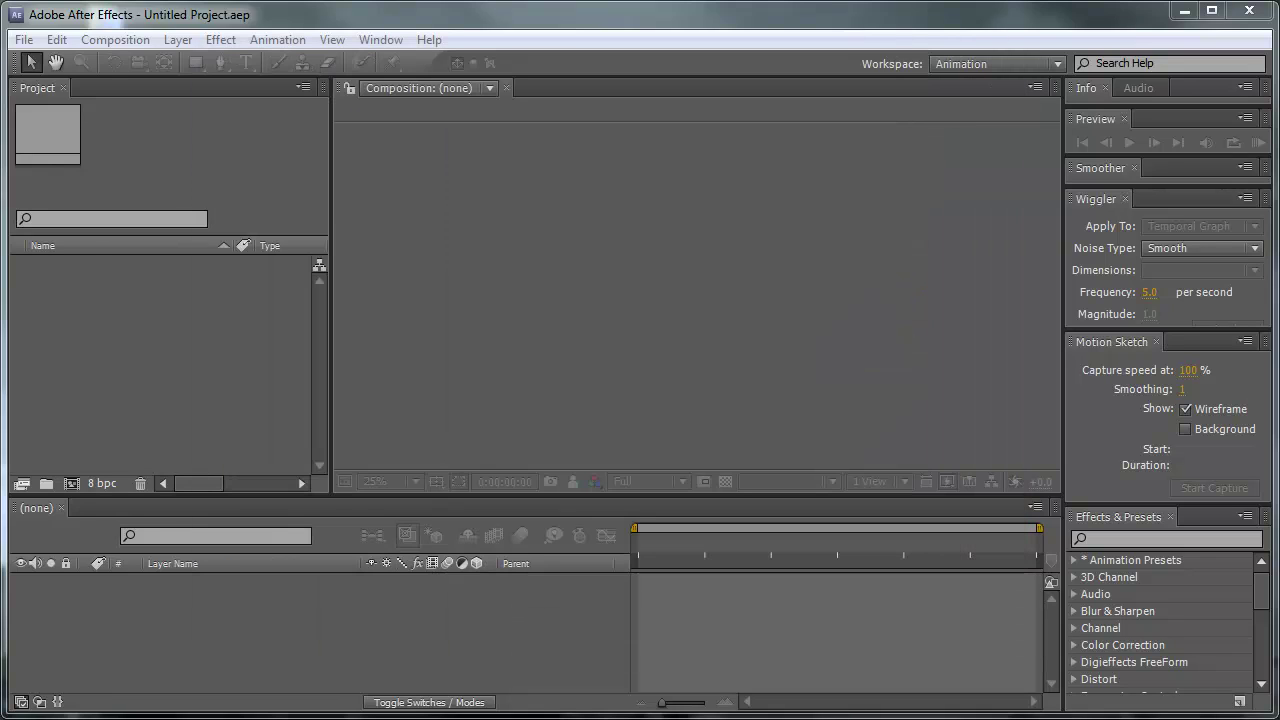
# Import the cowboy jpg and ThatWasEasy.wav, then build a composition from the photo.
pyautogui.moveTo(10, 340); pyautogui.dragTo(151, 393)
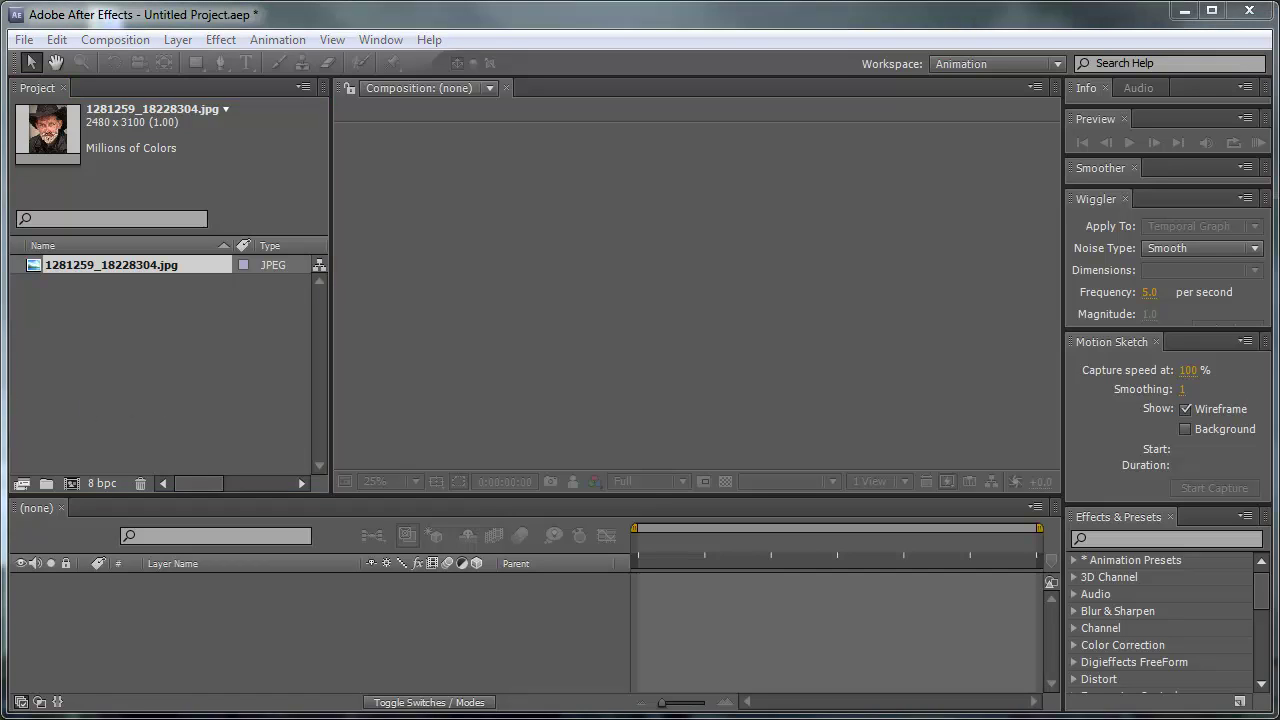
pyautogui.moveTo(2, 420); pyautogui.dragTo(151, 357)
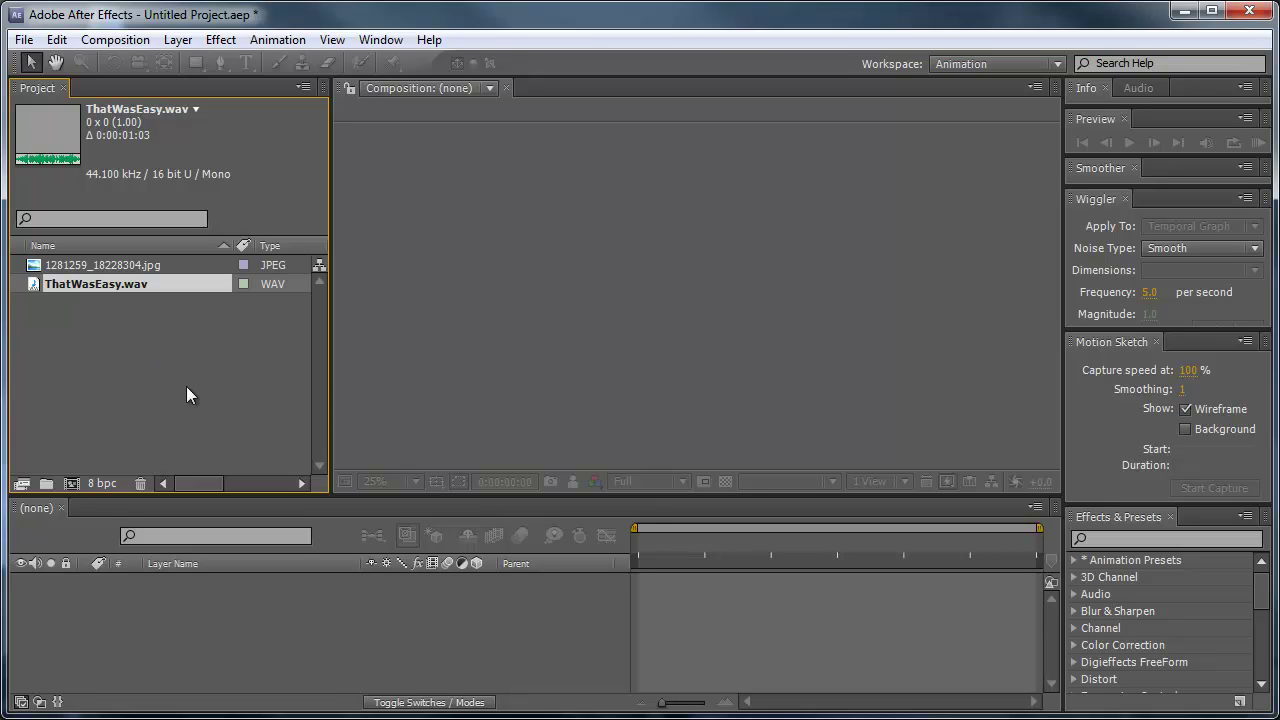
pyautogui.click(116, 308)
pyautogui.click(141, 273)
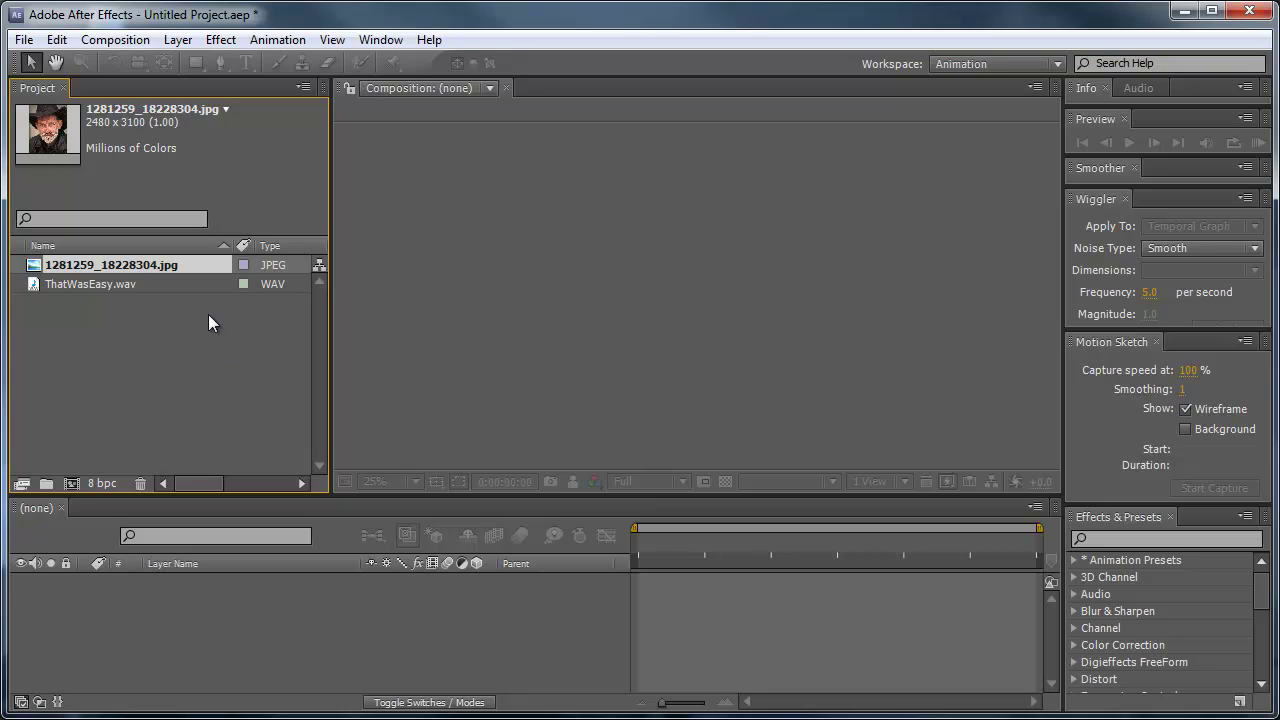
pyautogui.moveTo(241, 496); pyautogui.dragTo(241, 428)
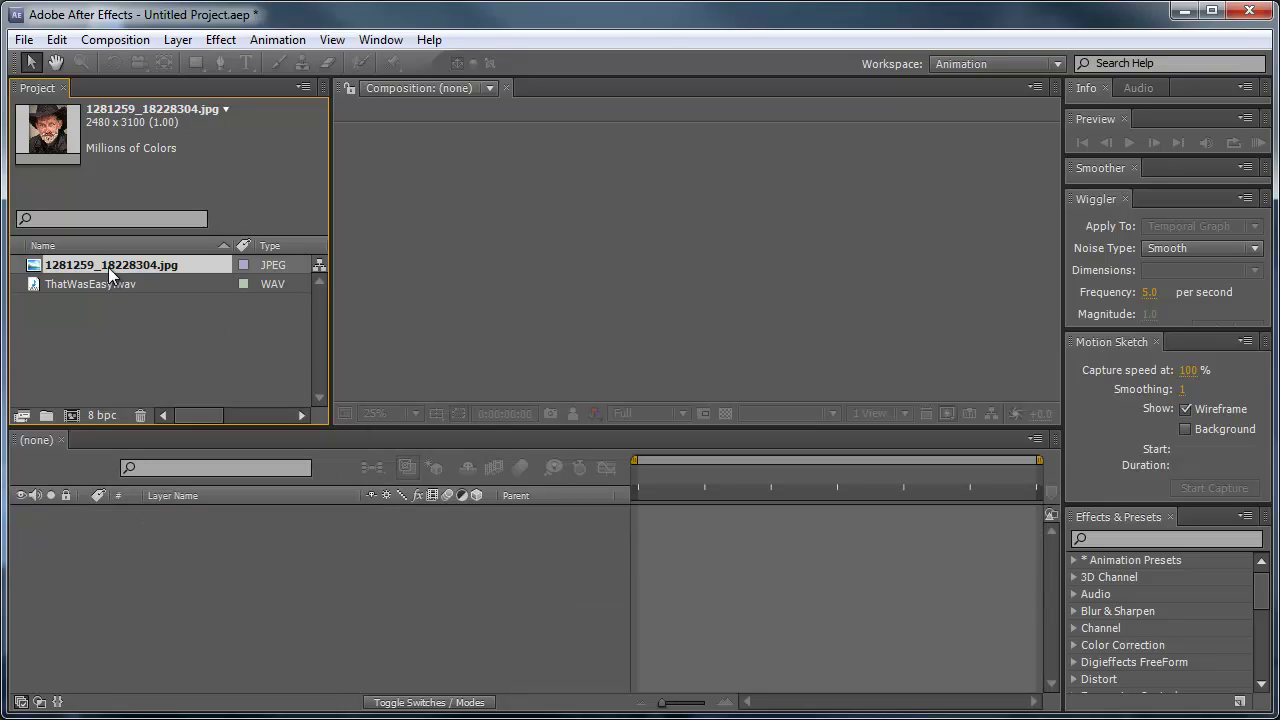
pyautogui.moveTo(106, 264); pyautogui.dragTo(71, 417)
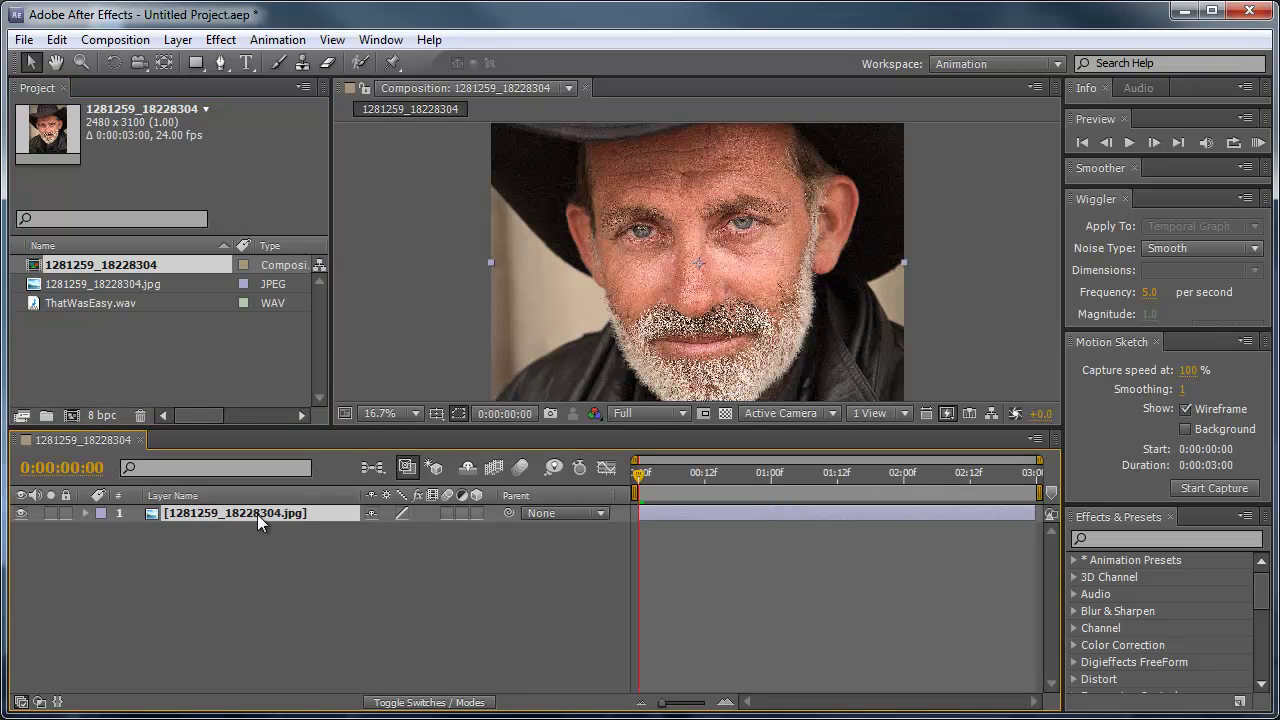
# Rename the photo layer Face, then duplicate it and name the copy Mouth.
pyautogui.press('Return')
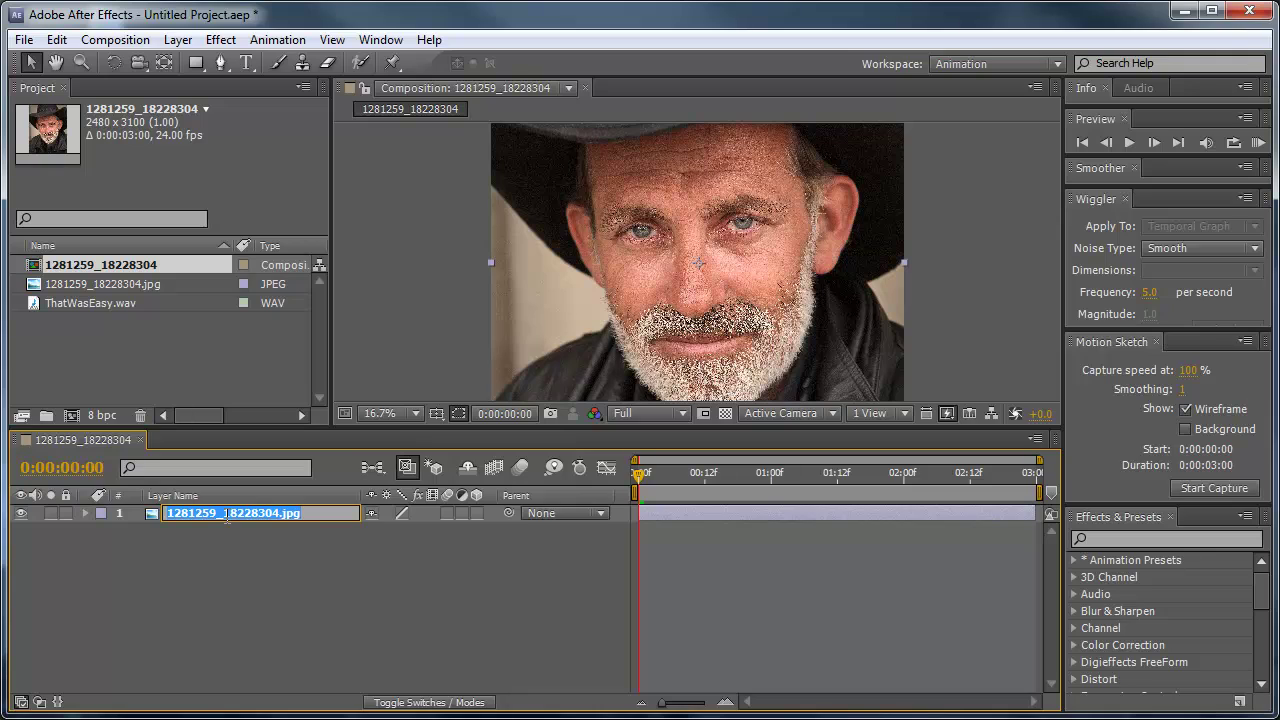
pyautogui.write('Face')
pyautogui.press('Return')
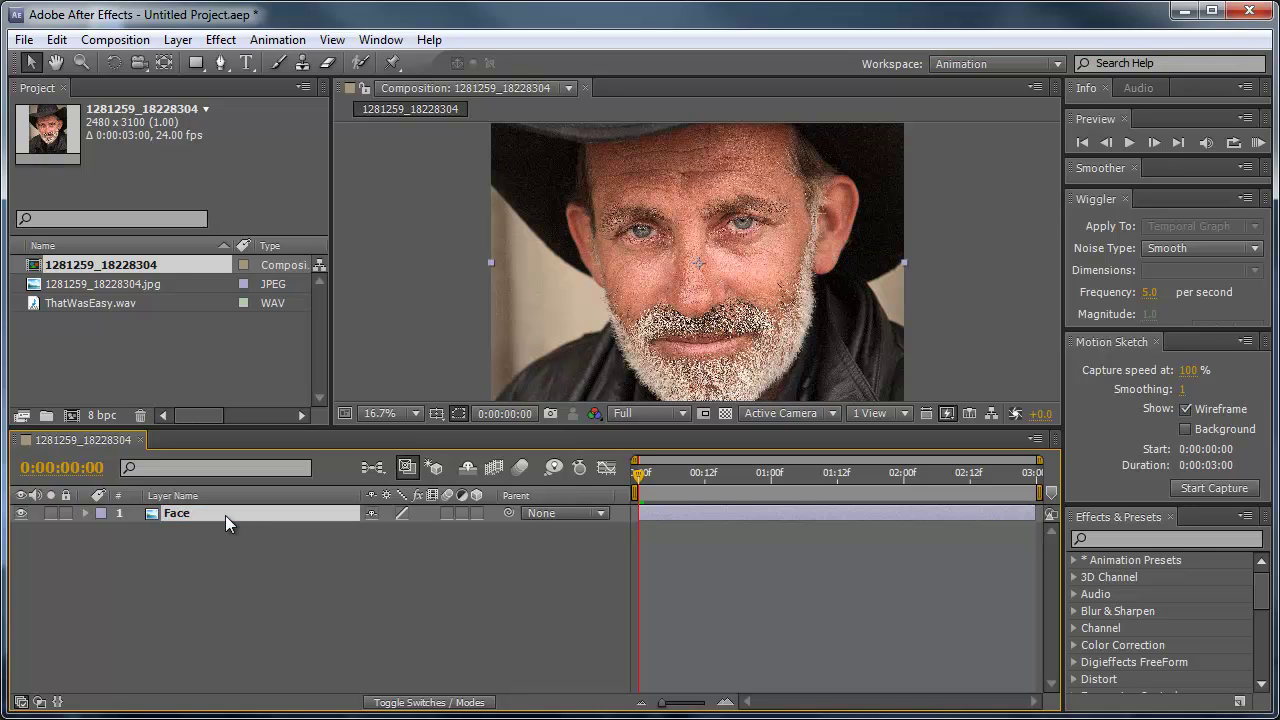
pyautogui.click(56, 39)
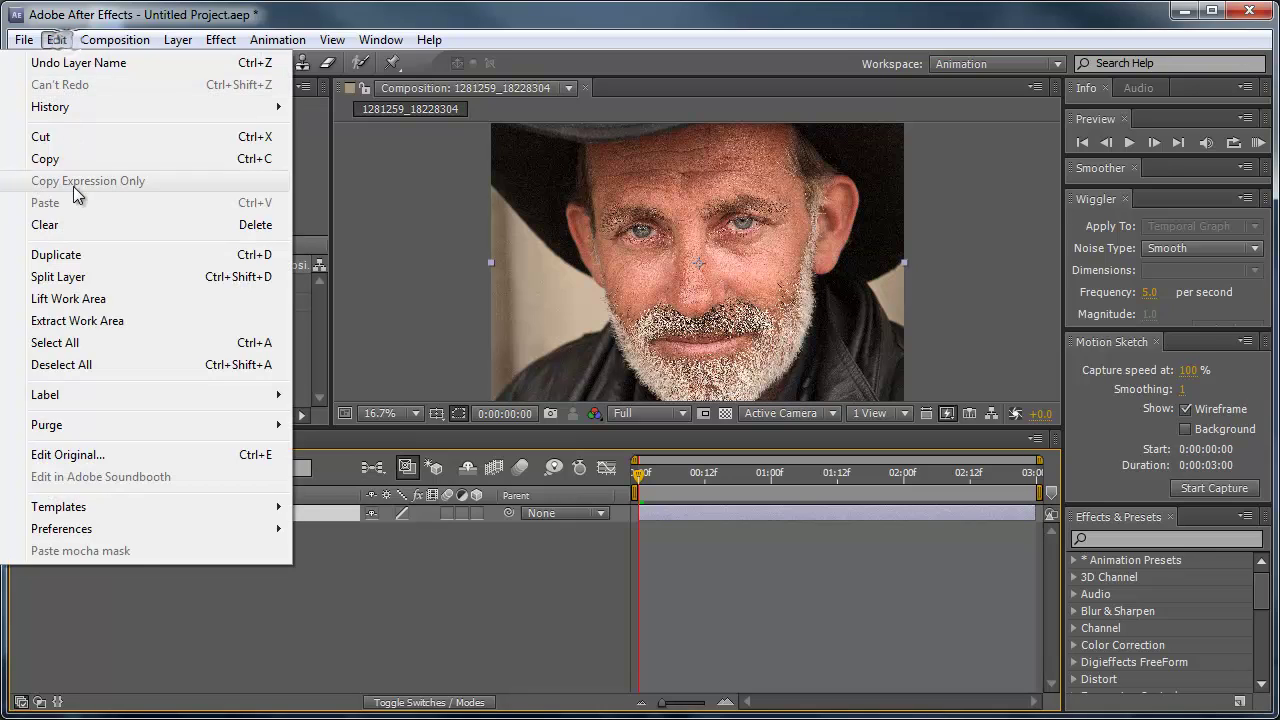
pyautogui.click(75, 257)
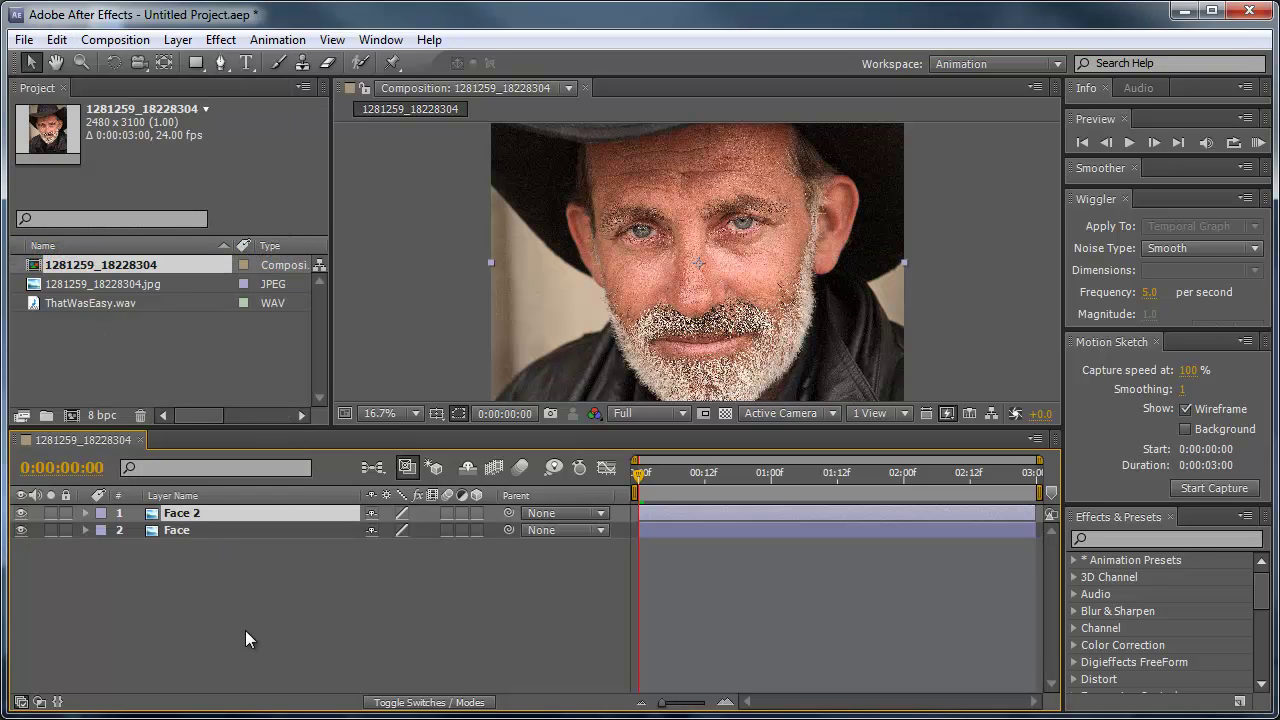
pyautogui.press('Return')
pyautogui.write('Mouth')
pyautogui.press('Return')
# Add a black solid and place it between the Mouth and Face layers.
pyautogui.click(178, 40)
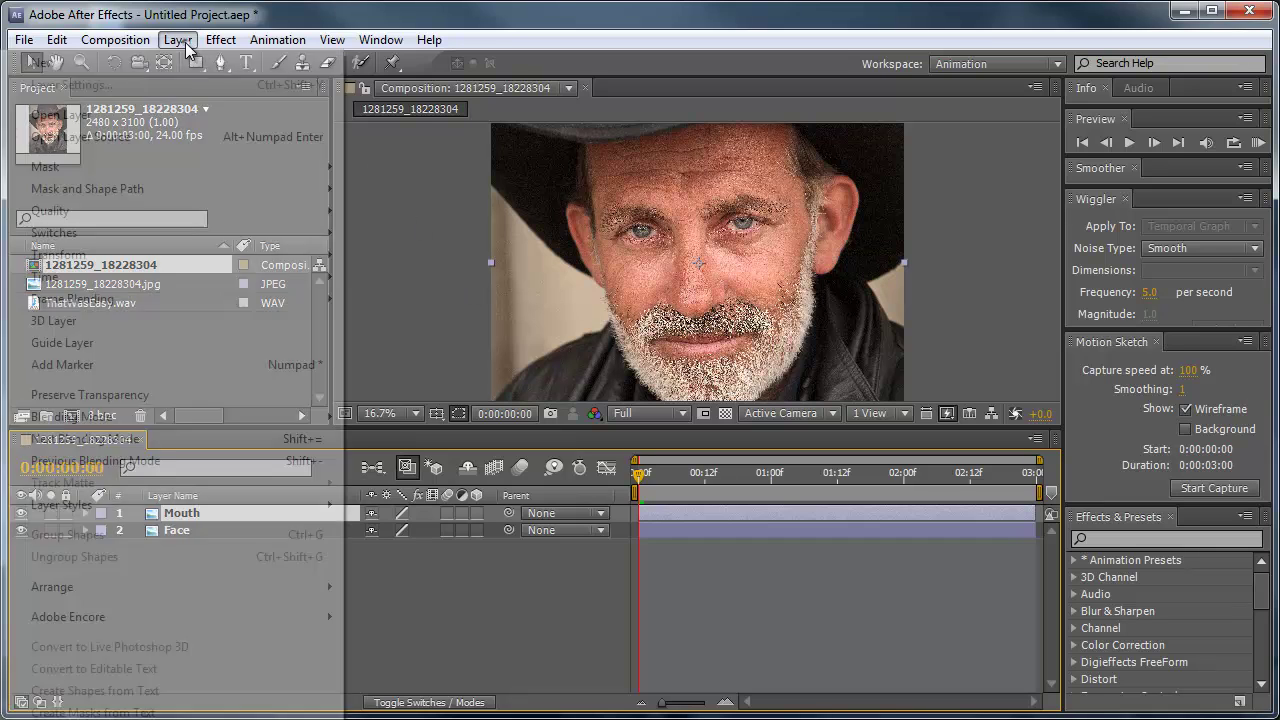
pyautogui.moveTo(330, 62)
pyautogui.click(418, 84)
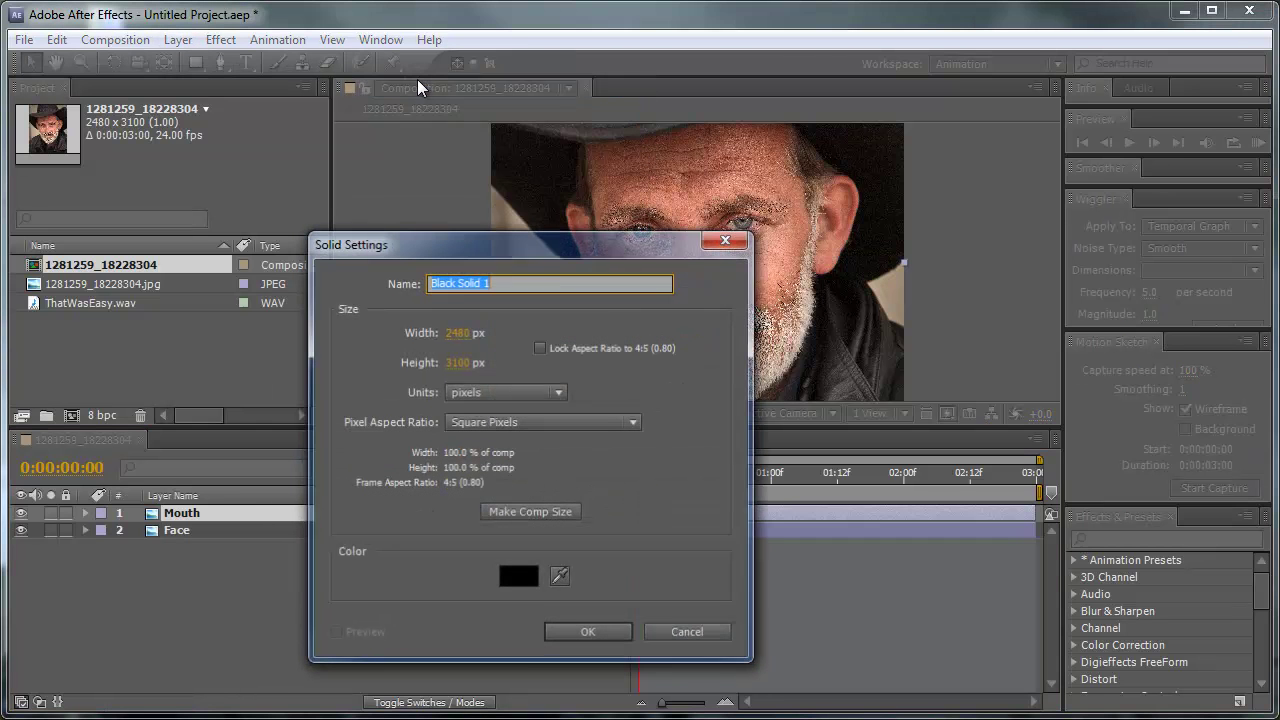
pyautogui.click(562, 630)
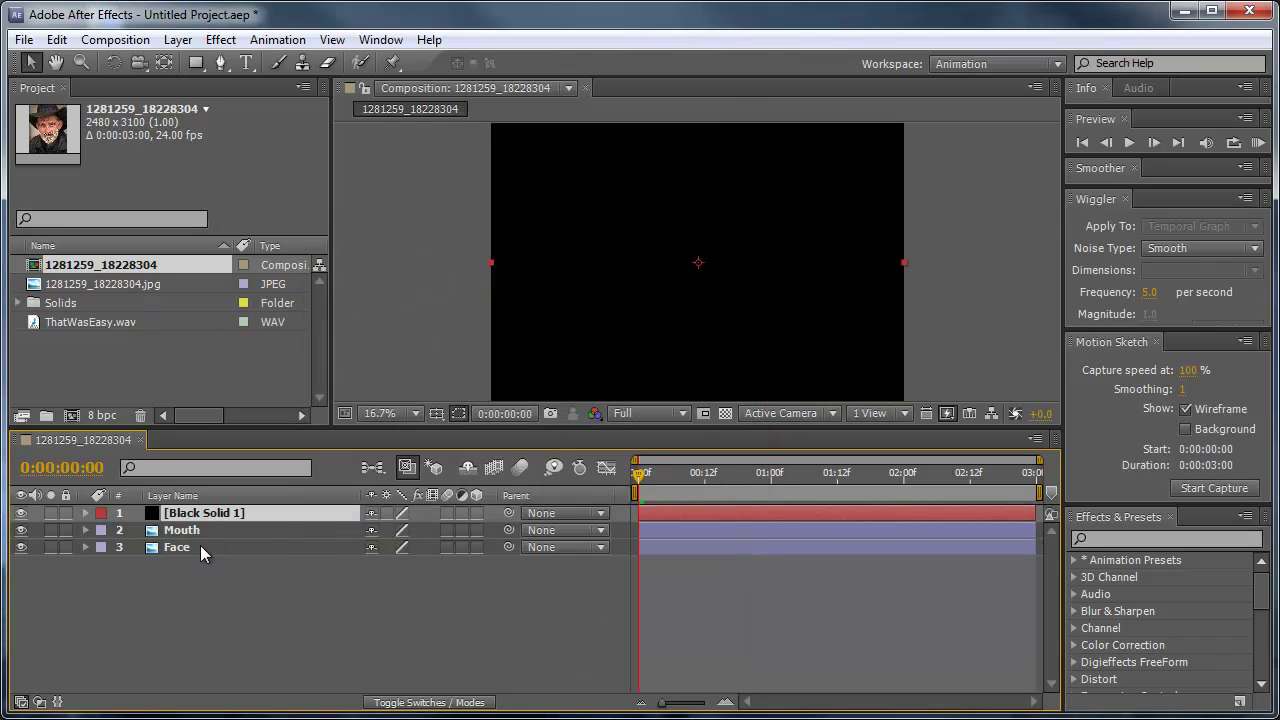
pyautogui.moveTo(198, 514); pyautogui.dragTo(189, 538)
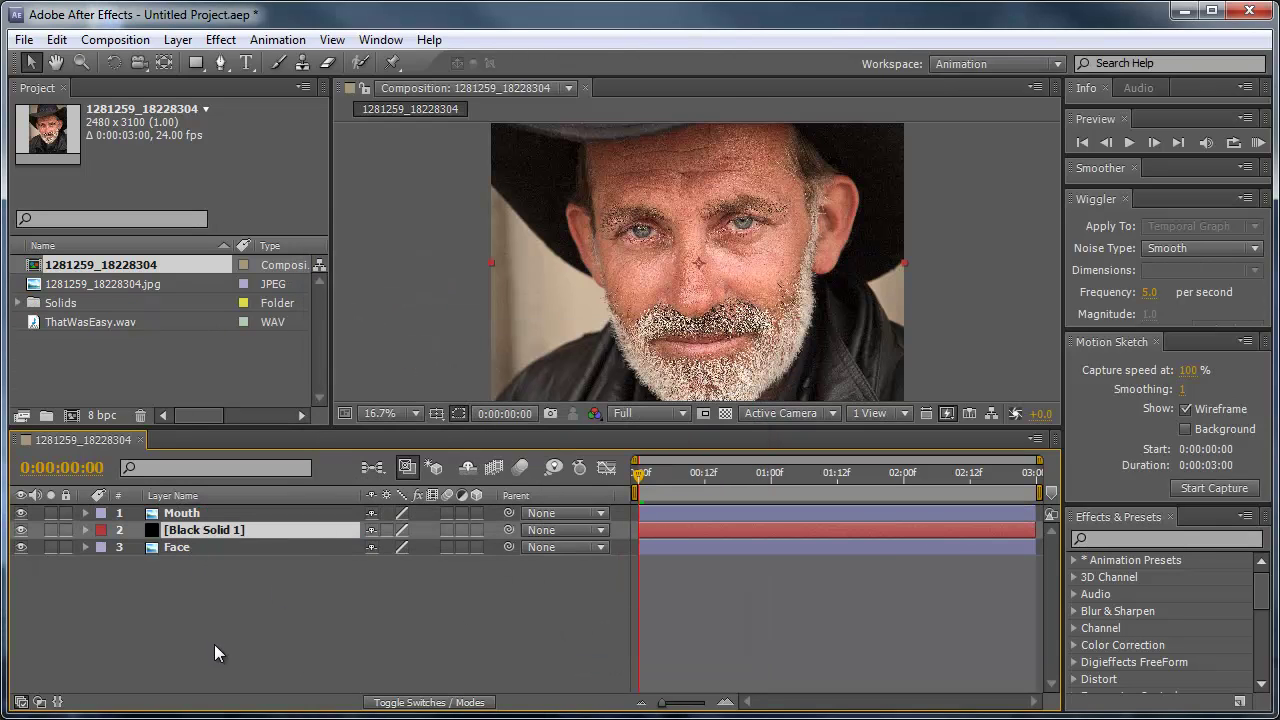
pyautogui.click(199, 517)
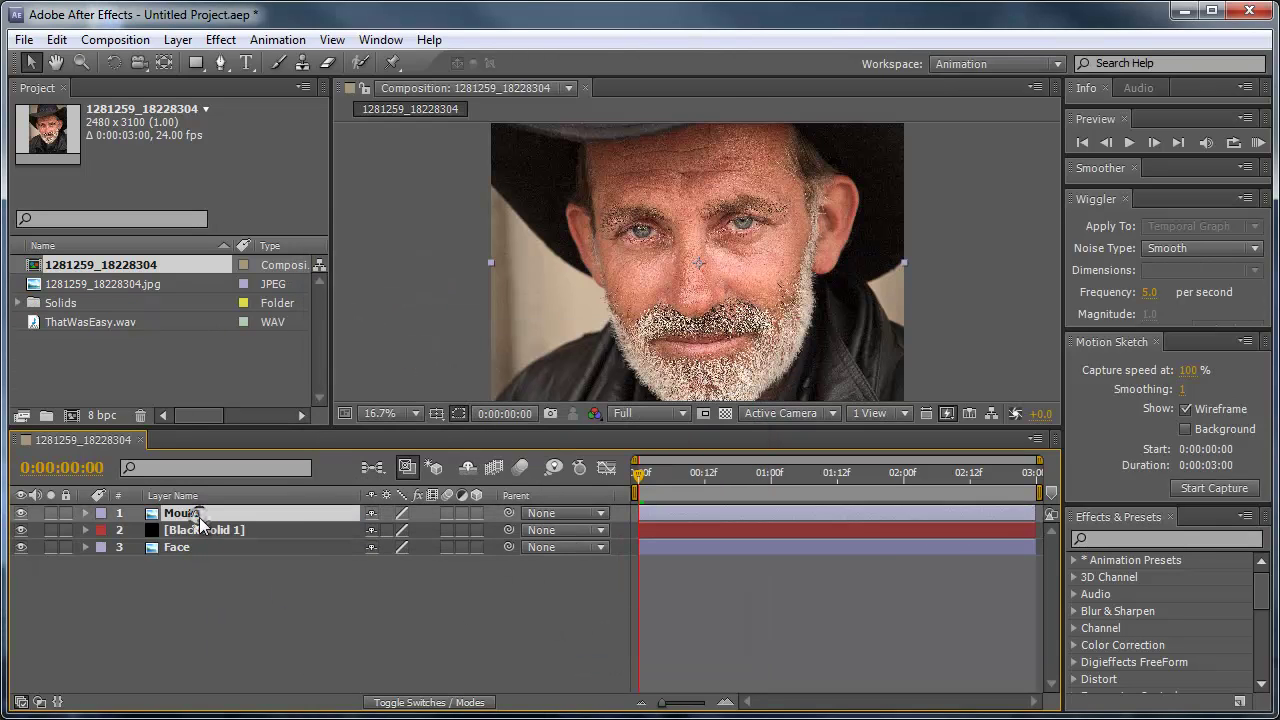
# With the Pen tool, trace the Mouth mask along the upper lip to its right end.
pyautogui.click(222, 63)
pyautogui.scroll(5, 697, 272)
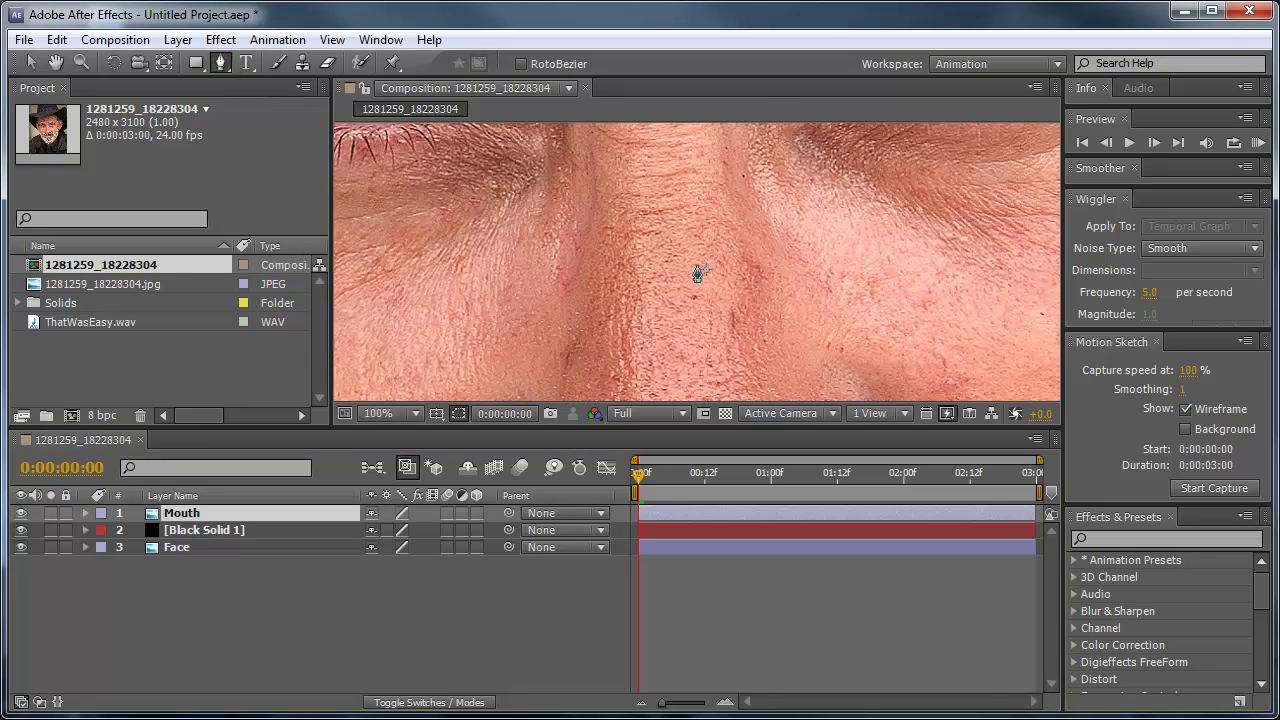
pyautogui.moveTo(697, 272); pyautogui.dragTo(660, 240)
pyautogui.scroll(-2, 696, 140)
pyautogui.scroll(2, 658, 238)
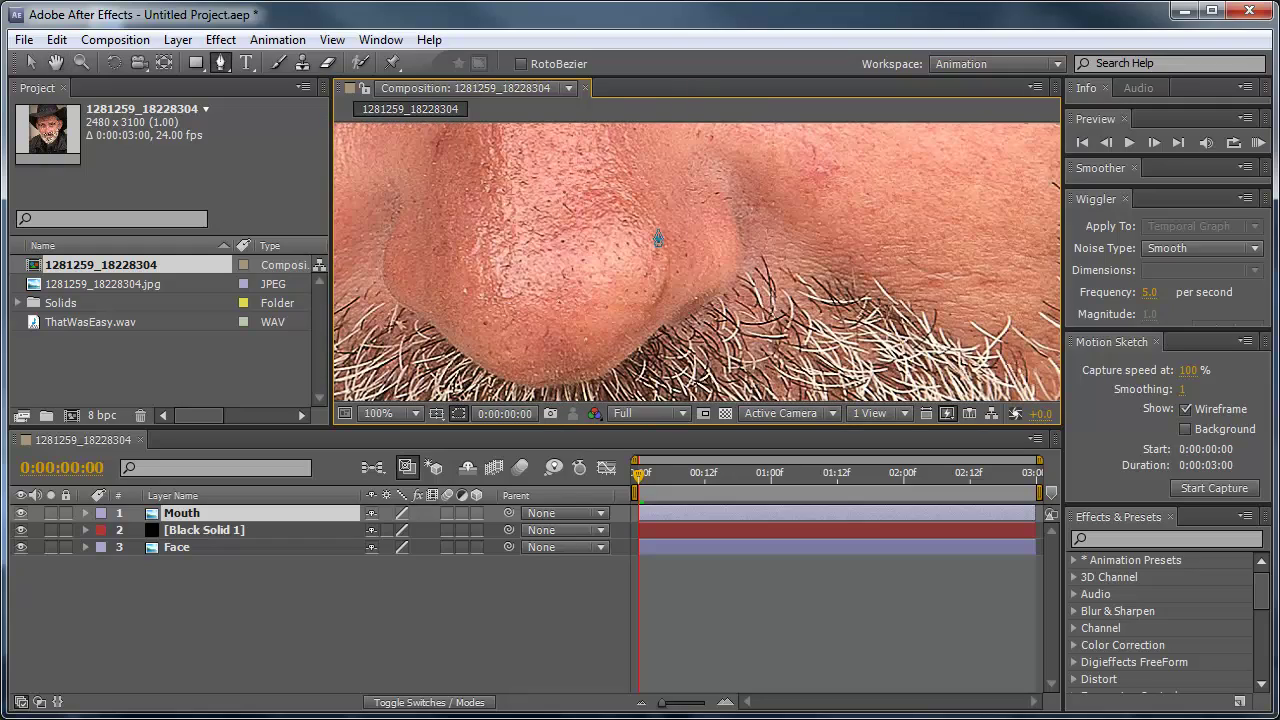
pyautogui.scroll(-2, 617, 271)
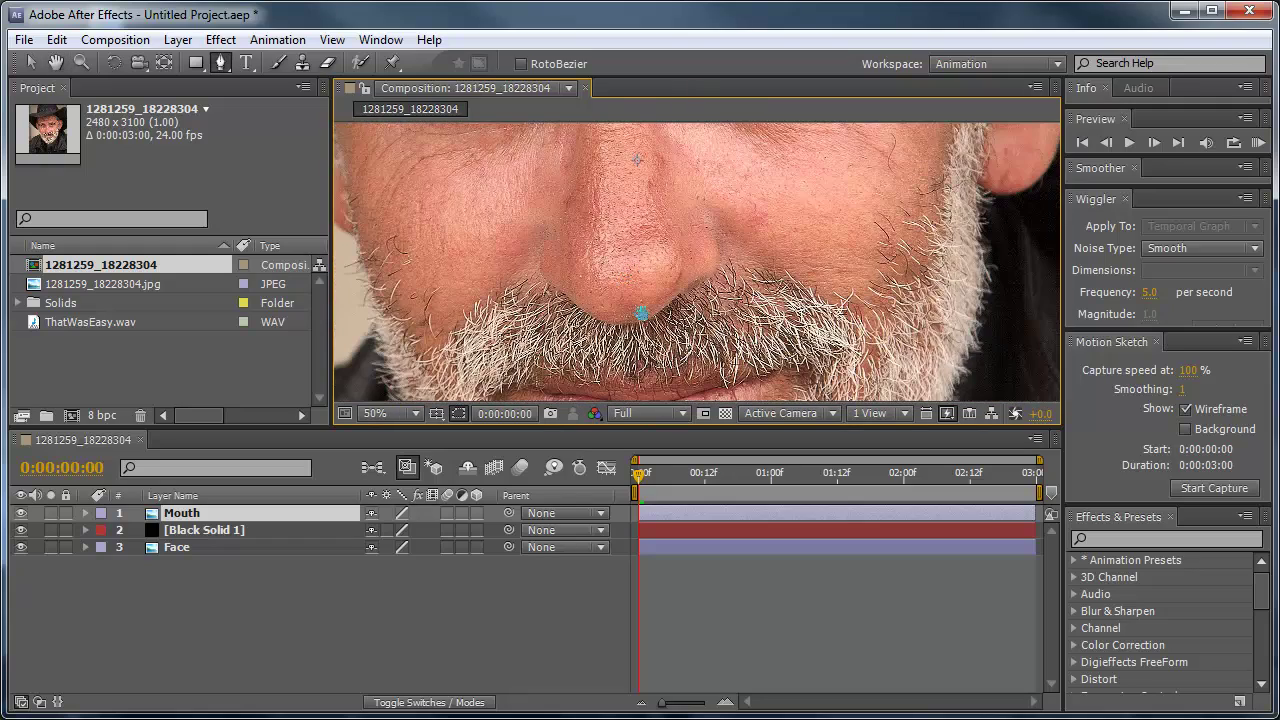
pyautogui.moveTo(641, 313); pyautogui.dragTo(633, 160)
pyautogui.moveTo(624, 240); pyautogui.dragTo(652, 184)
pyautogui.click(523, 175)
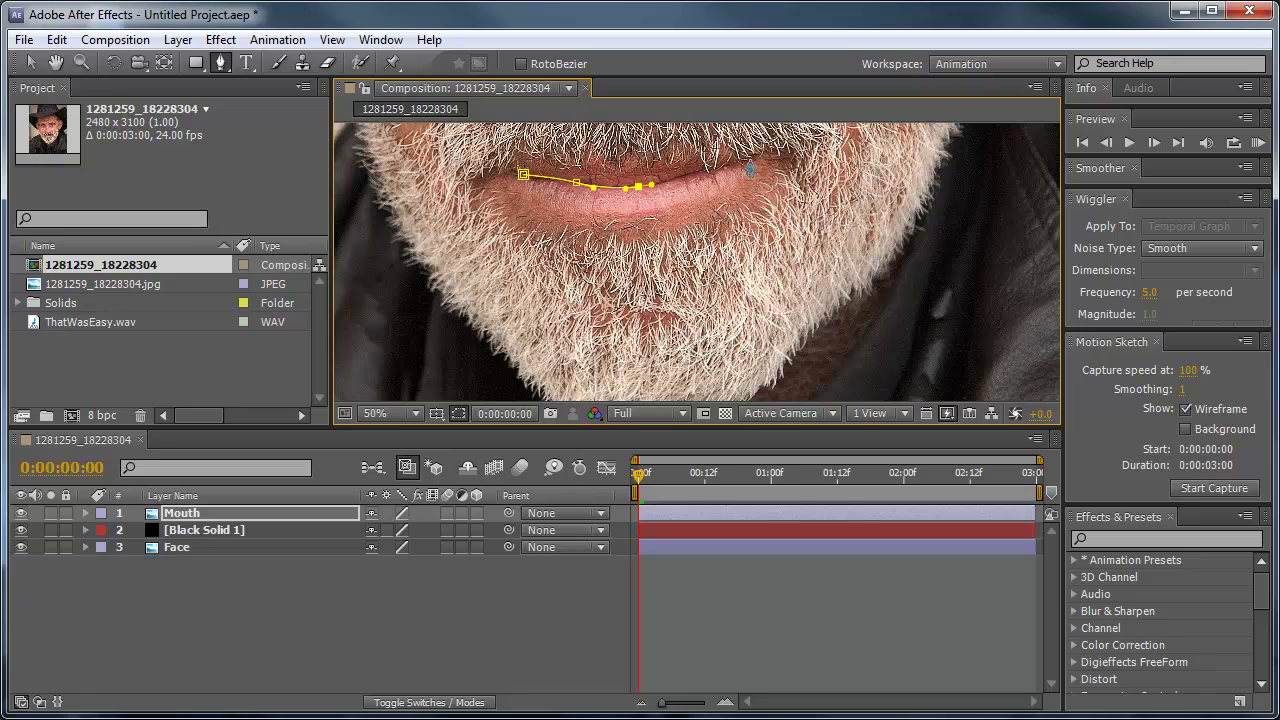
pyautogui.click(749, 159)
pyautogui.click(781, 152)
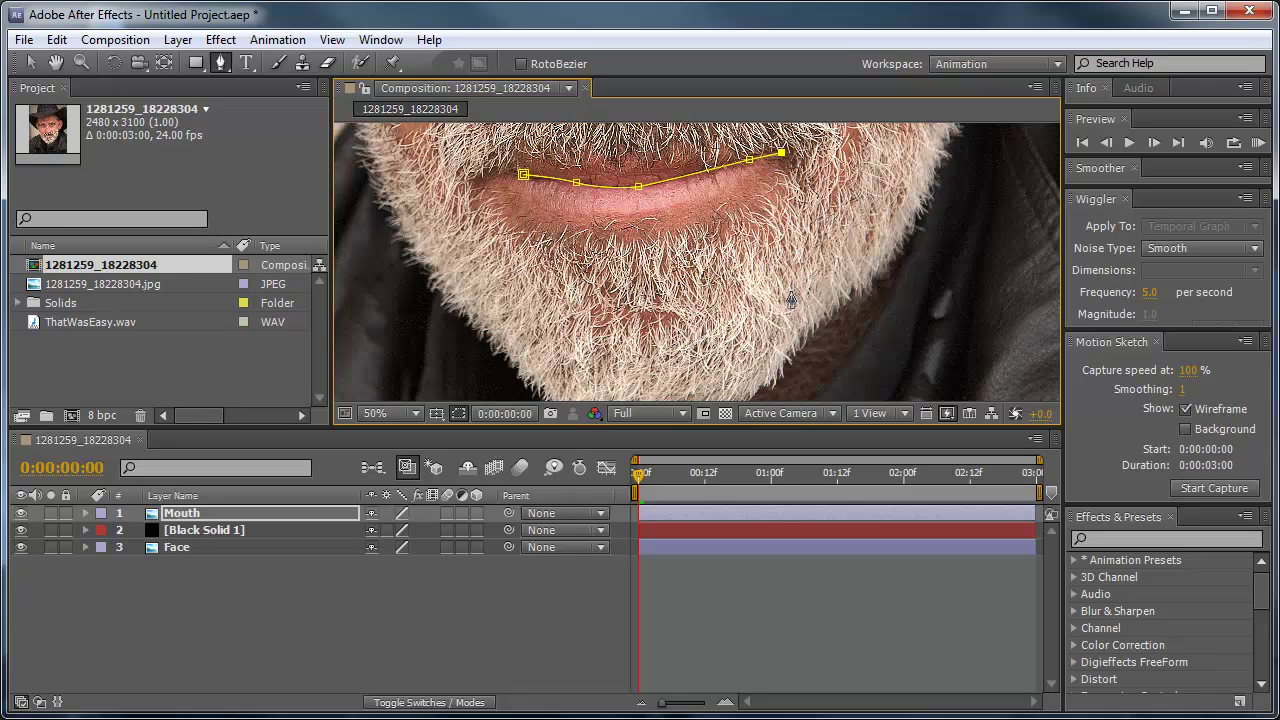
pyautogui.click(784, 364)
# Curve the mask's lower edge under the chin, close it, and nudge its points to fit.
pyautogui.scroll(-5, 787, 388)
pyautogui.moveTo(669, 304); pyautogui.dragTo(578, 316)
pyautogui.hotkey('ctrl', 'z')
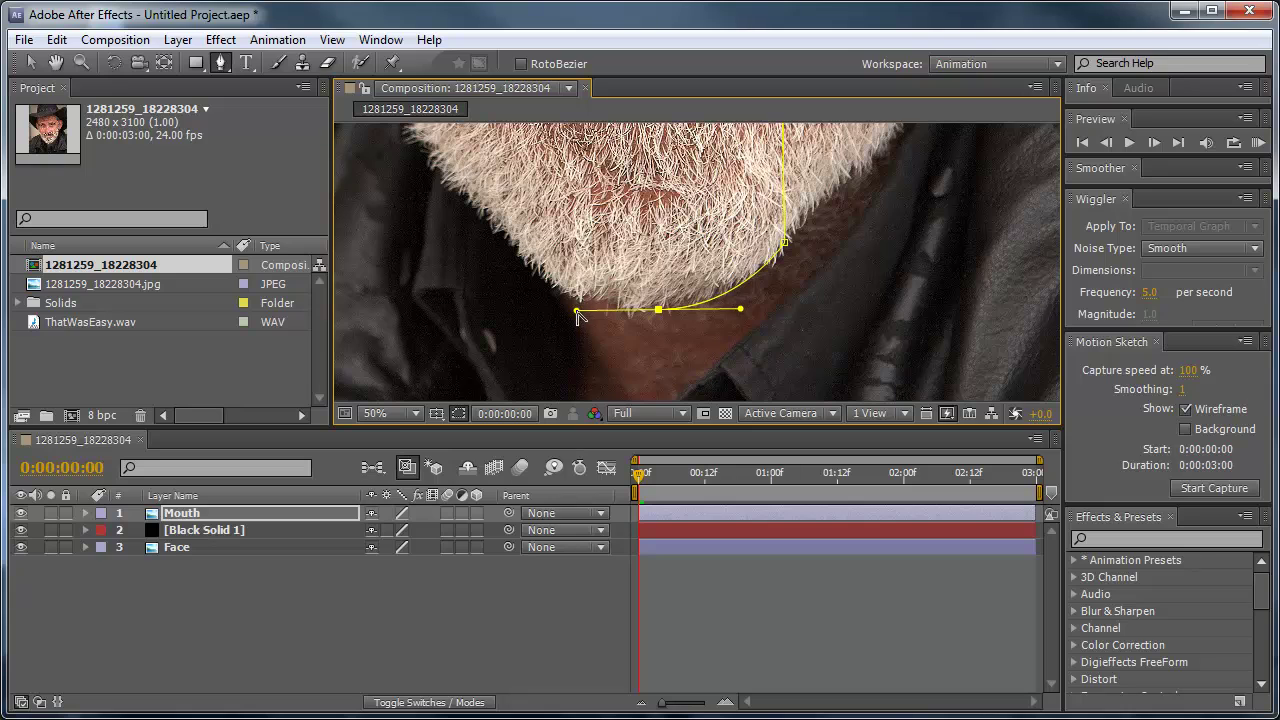
pyautogui.click(515, 246)
pyautogui.moveTo(588, 205); pyautogui.dragTo(589, 346)
pyautogui.click(524, 193)
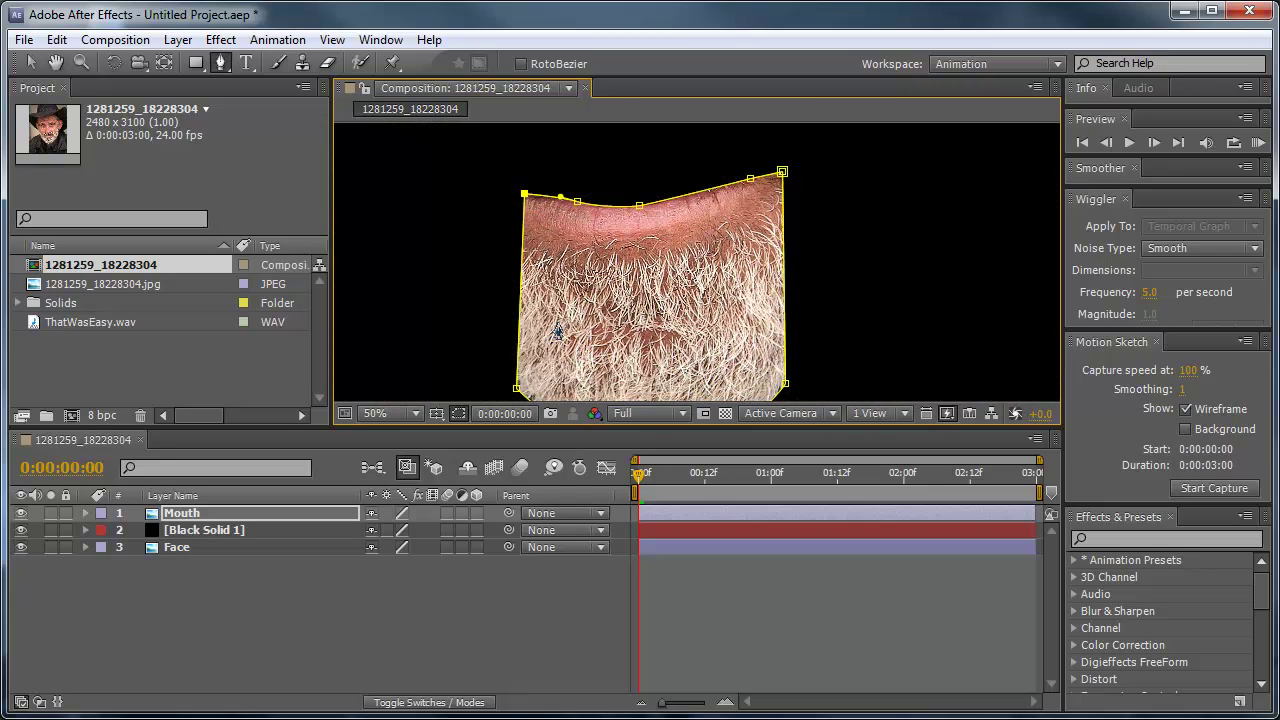
pyautogui.moveTo(524, 193); pyautogui.dragTo(504, 197)
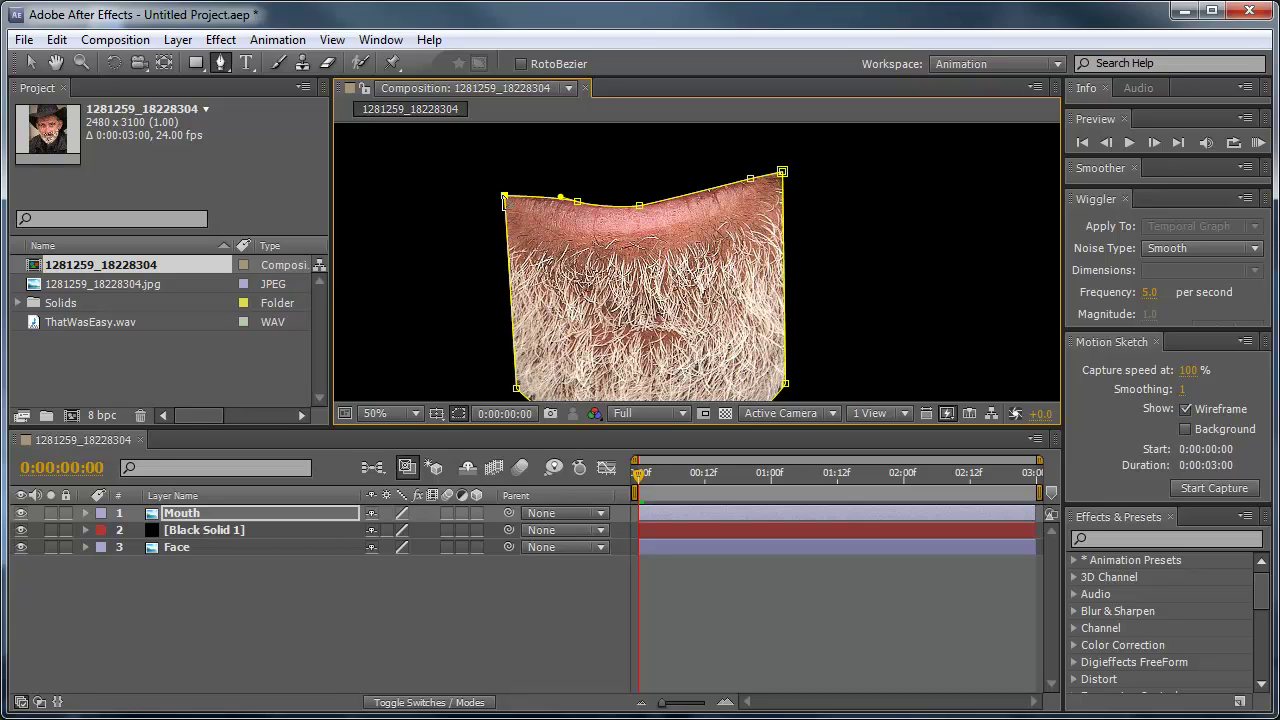
pyautogui.press(',')
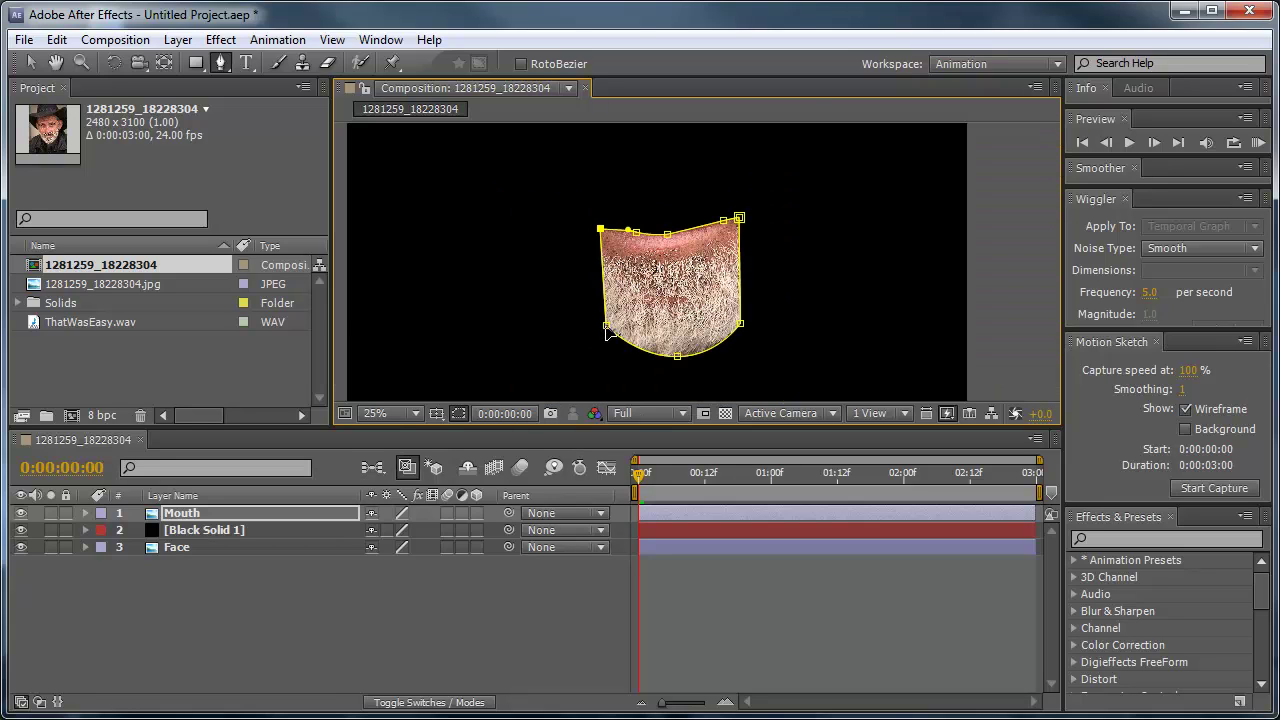
pyautogui.moveTo(606, 325)
pyautogui.mouseDown()
pyautogui.moveTo(598, 345)
pyautogui.moveTo(601, 320)
pyautogui.mouseUp()
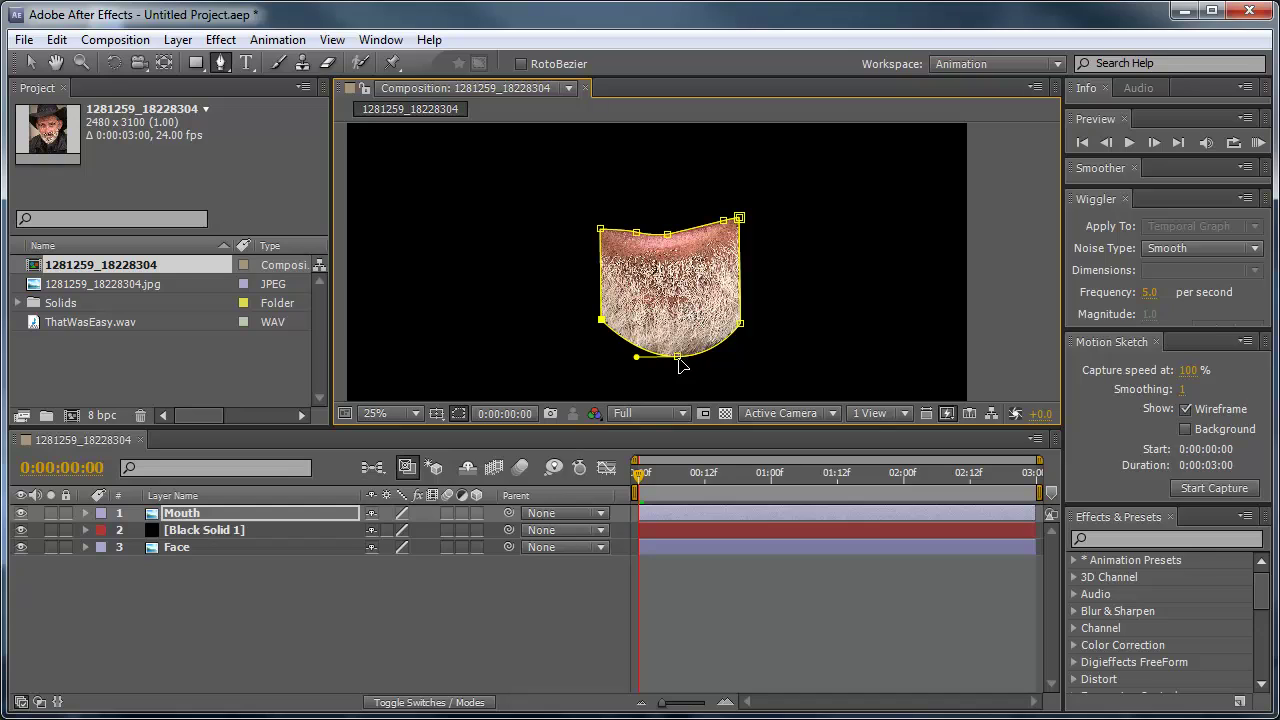
pyautogui.moveTo(678, 358); pyautogui.dragTo(670, 355)
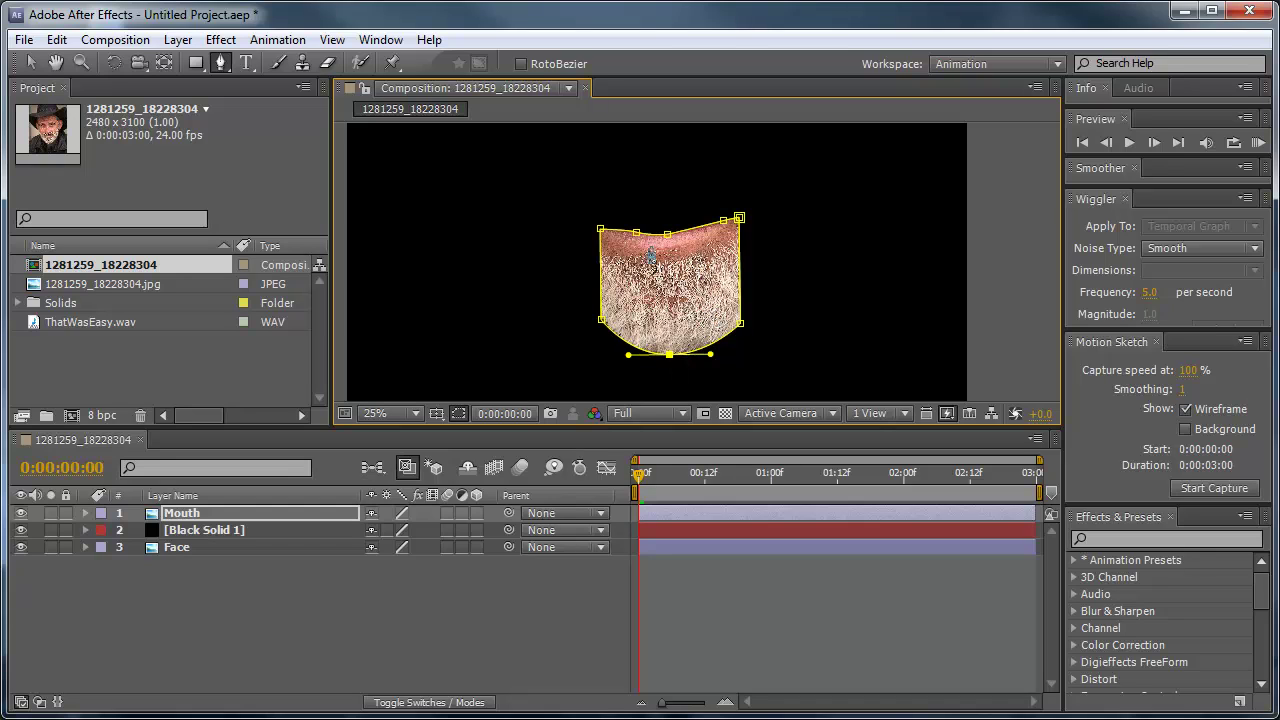
pyautogui.click(30, 63)
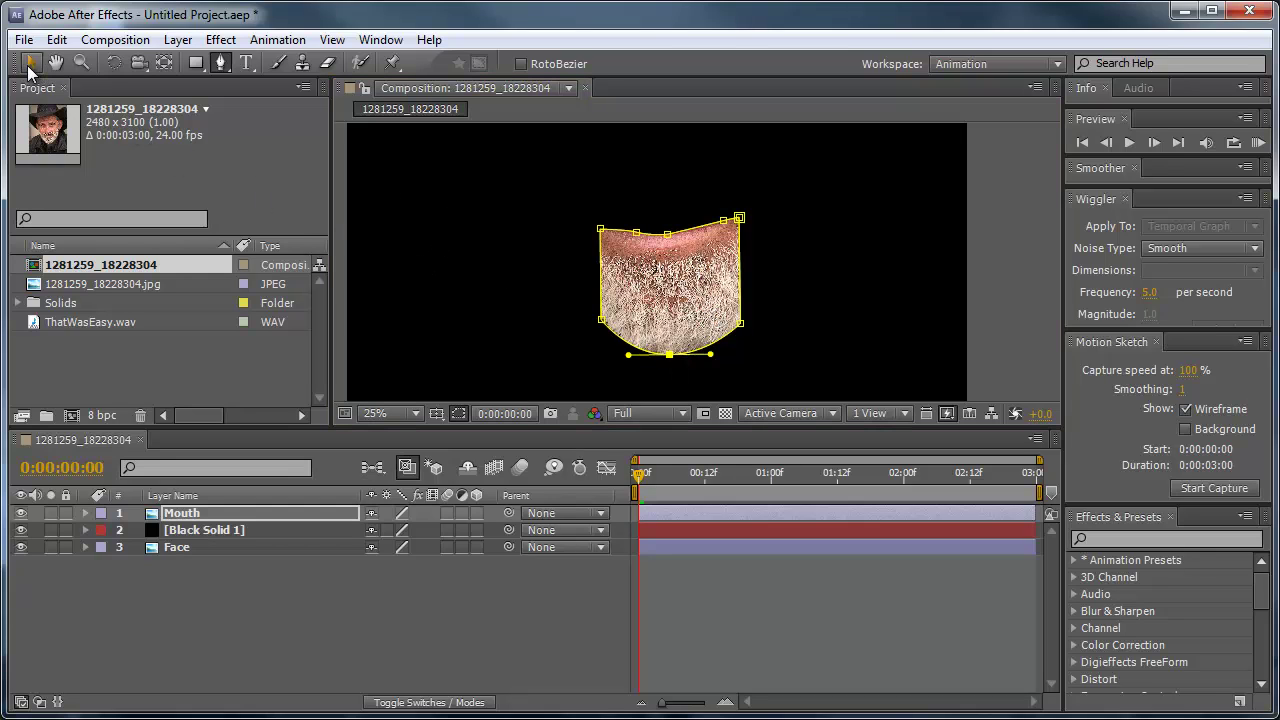
# Shrink Black Solid 1 to a small rectangle and move it down over the mouth.
pyautogui.press(',')
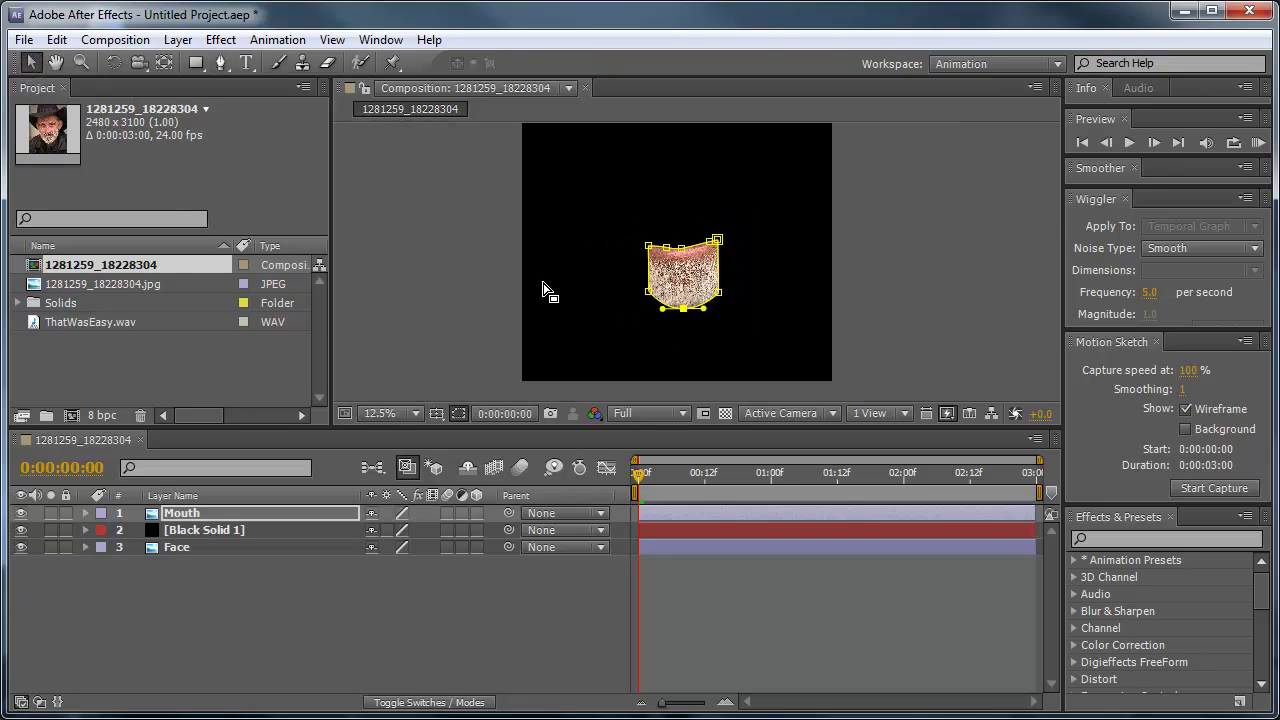
pyautogui.press(',')
pyautogui.click(218, 528)
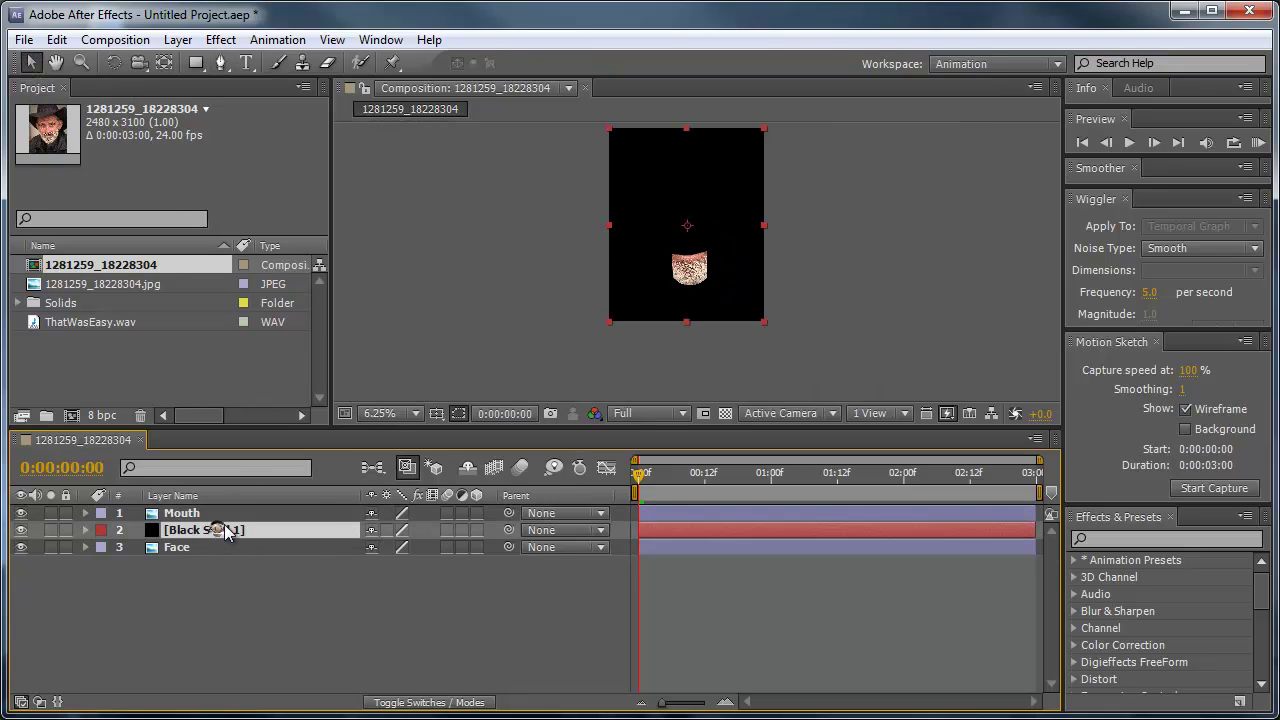
pyautogui.moveTo(761, 127); pyautogui.dragTo(703, 213)
pyautogui.scroll(4, 701, 214)
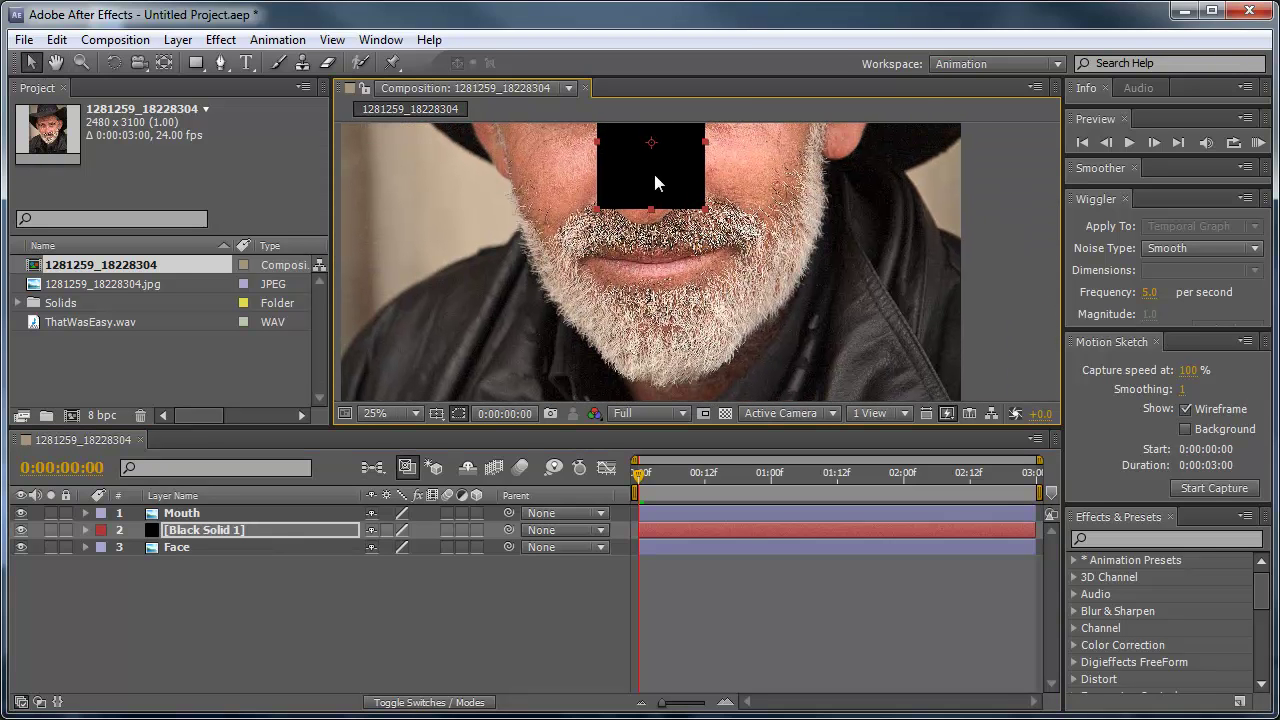
pyautogui.moveTo(654, 180); pyautogui.dragTo(662, 292)
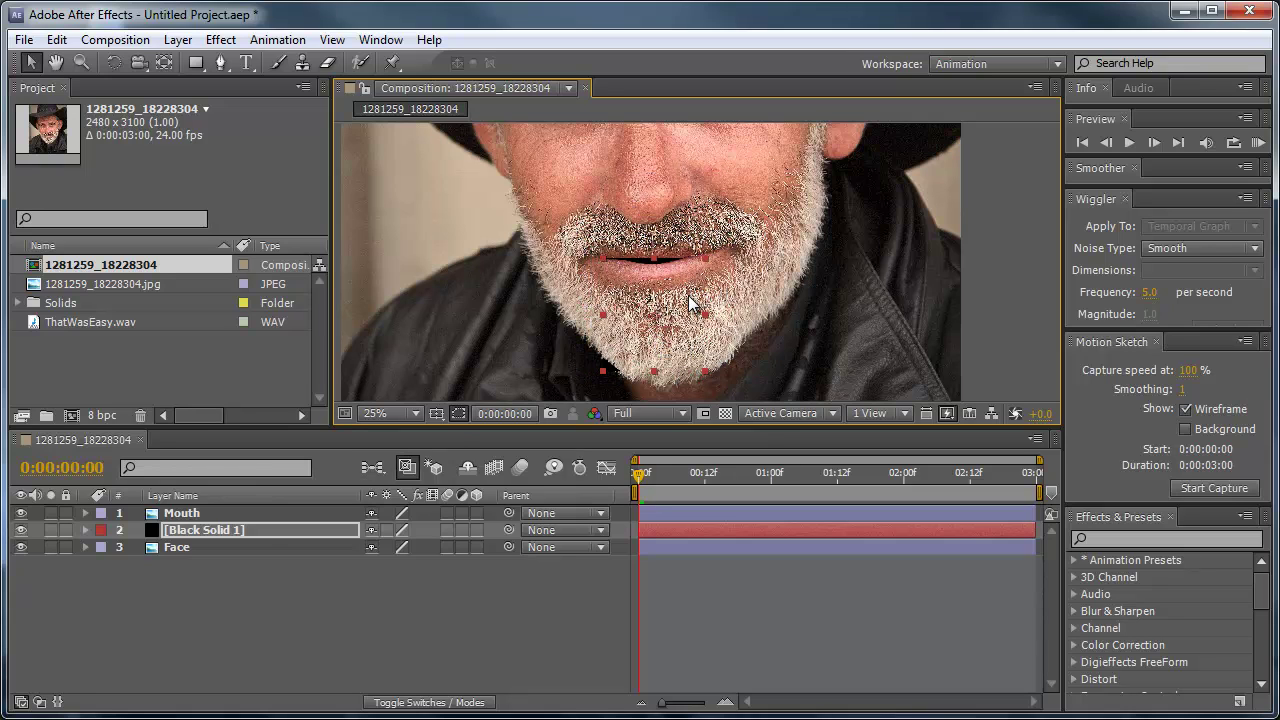
# Rotate the black solid to -3.0° and fold its Rotation property away.
pyautogui.press('r')
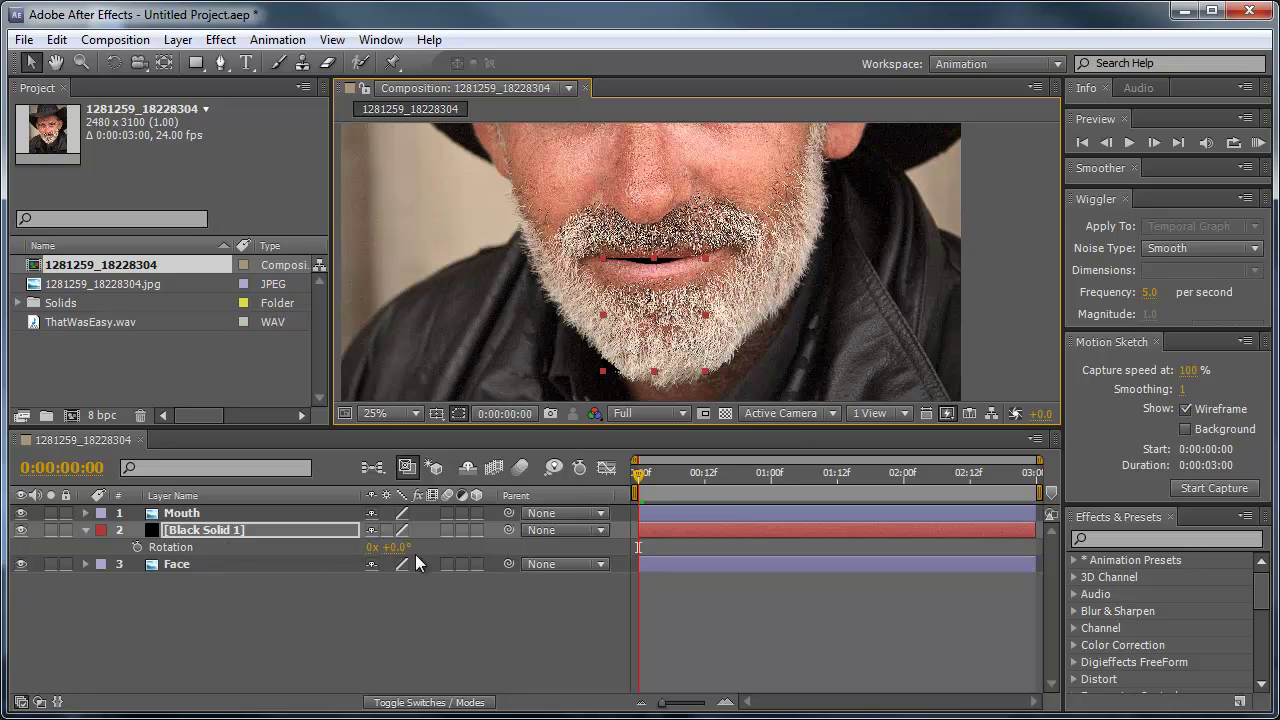
pyautogui.moveTo(396, 547); pyautogui.dragTo(440, 518)
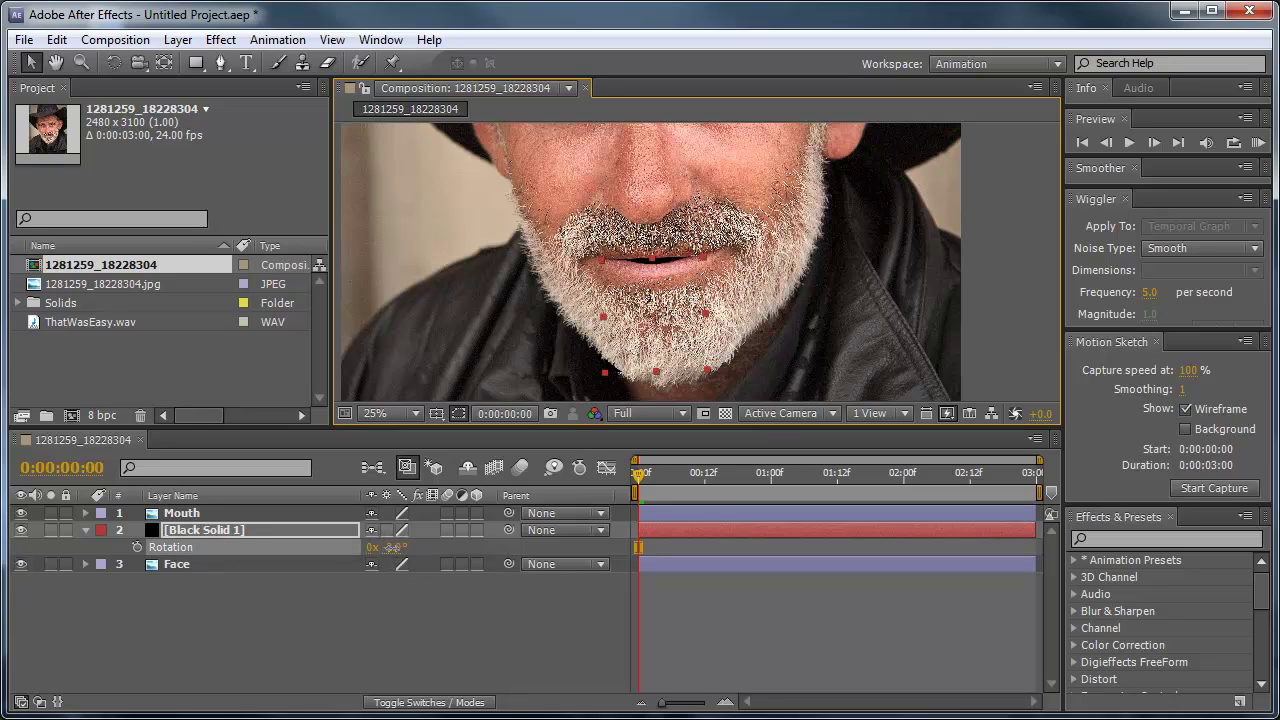
pyautogui.moveTo(373, 553); pyautogui.dragTo(368, 553)
pyautogui.click(660, 250)
pyautogui.scroll(2, 660, 250)
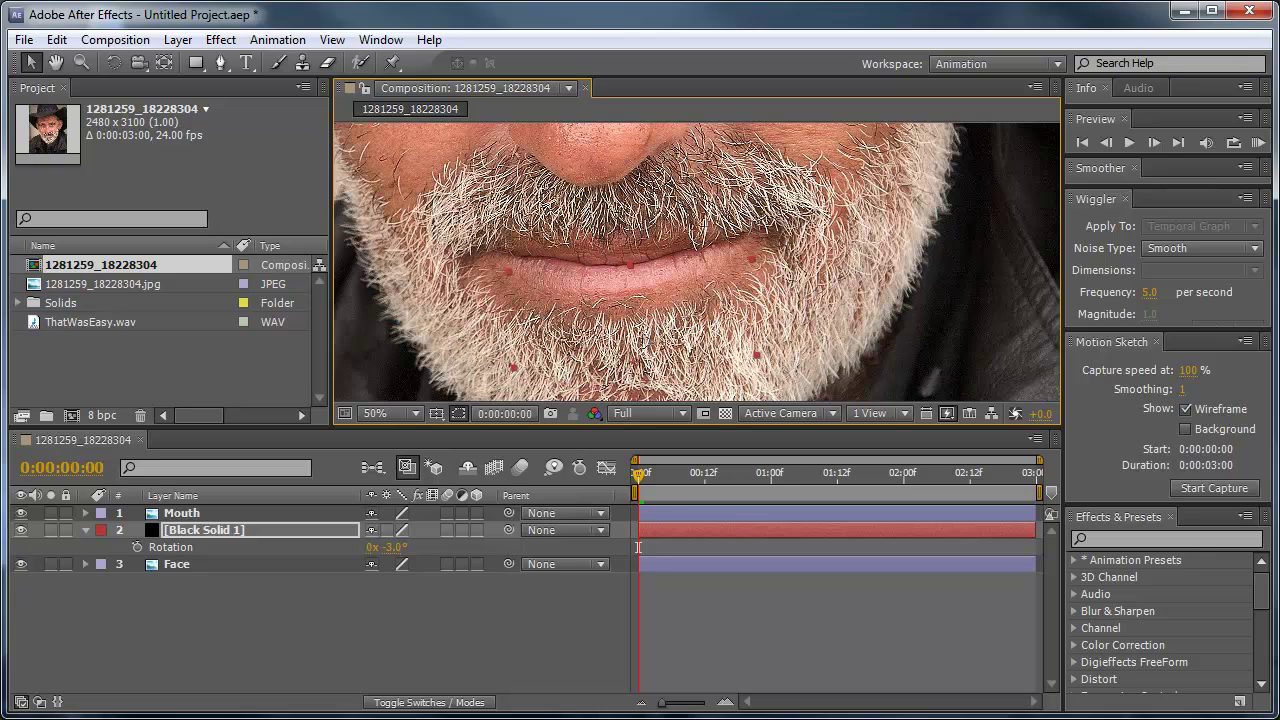
pyautogui.scroll(-4, 650, 344)
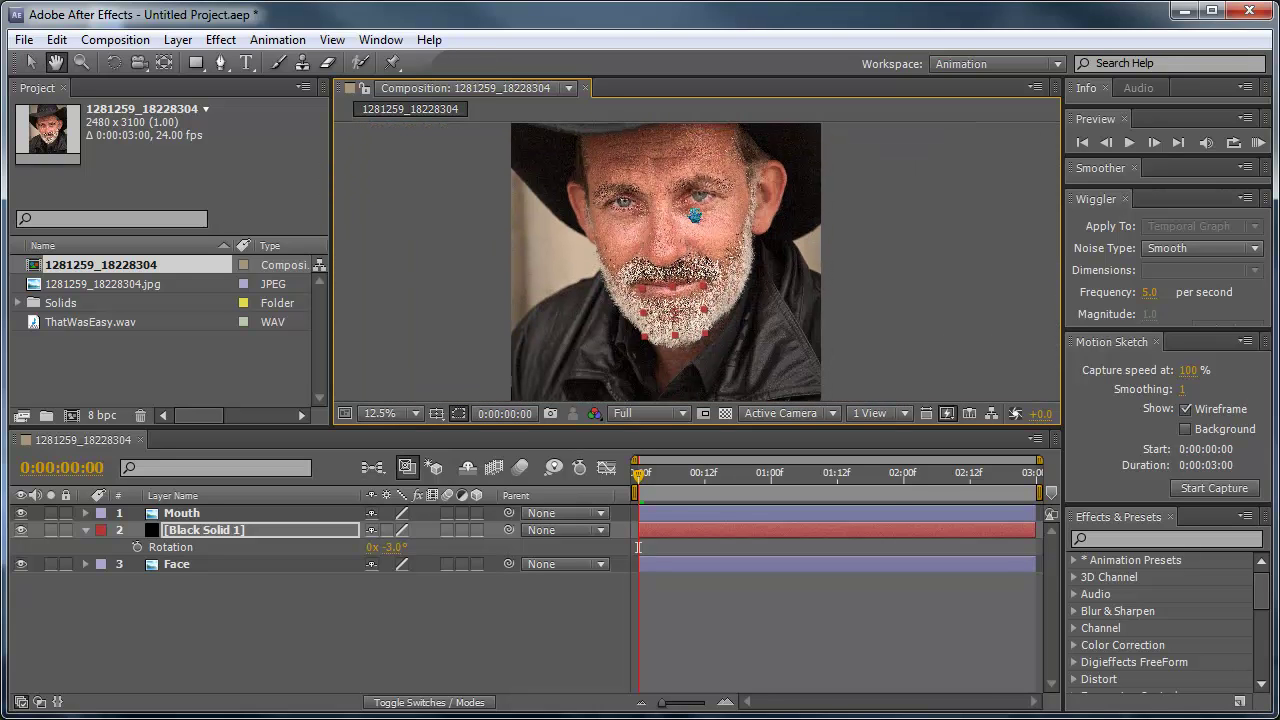
pyautogui.scroll(1, 680, 255)
pyautogui.click(85, 530)
# Add ThatWasEasy.wav above Mouth, set the composition duration to 0:00:01:00, and show its waveform.
pyautogui.click(188, 514)
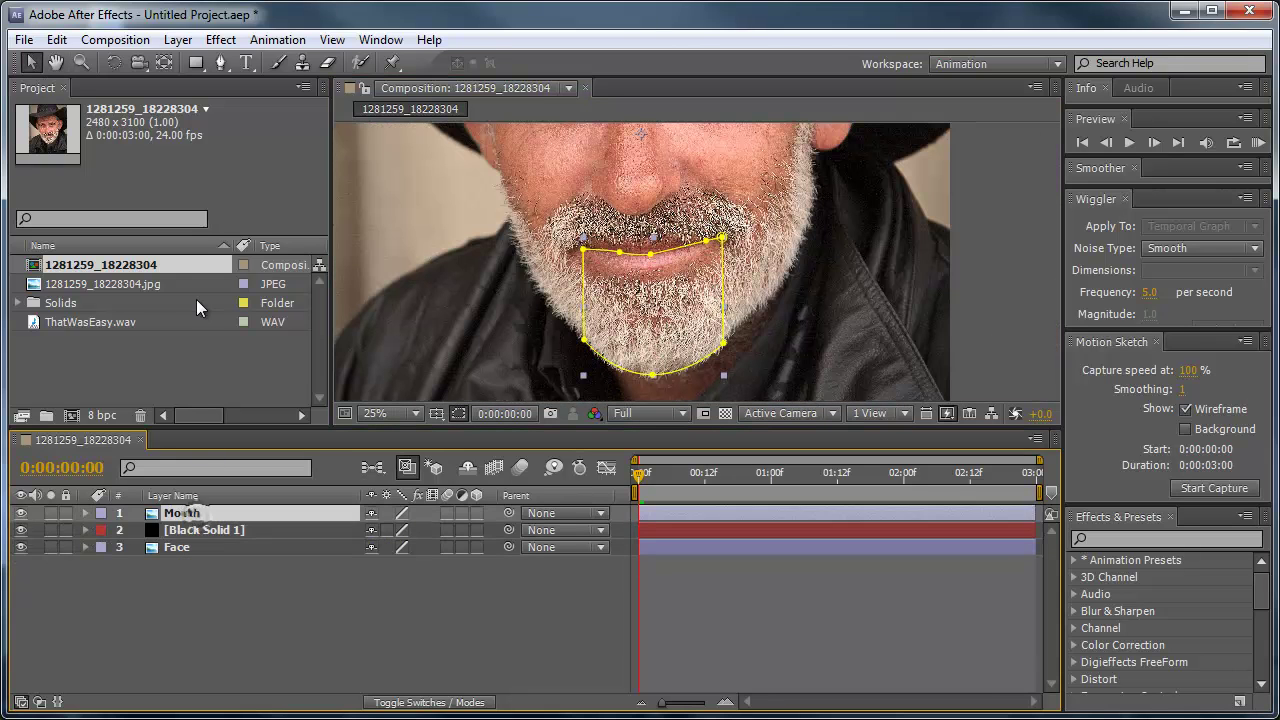
pyautogui.moveTo(80, 323); pyautogui.dragTo(186, 516)
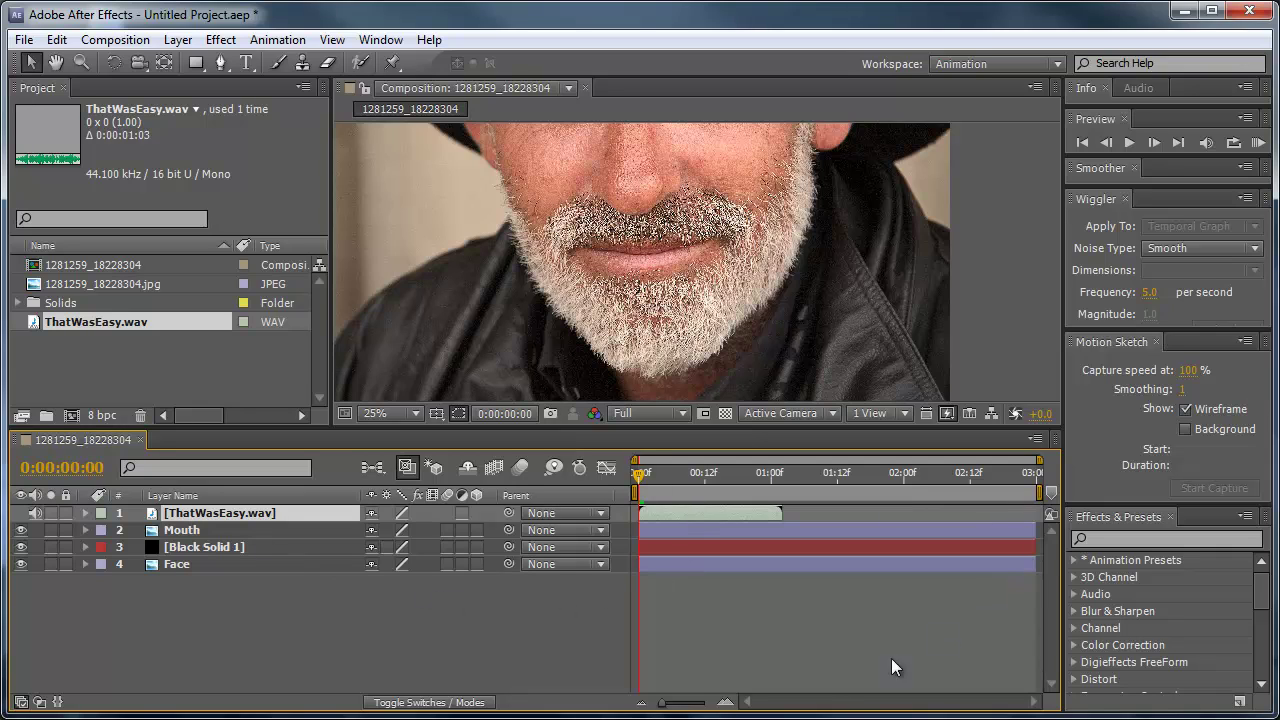
pyautogui.click(115, 40)
pyautogui.click(112, 92)
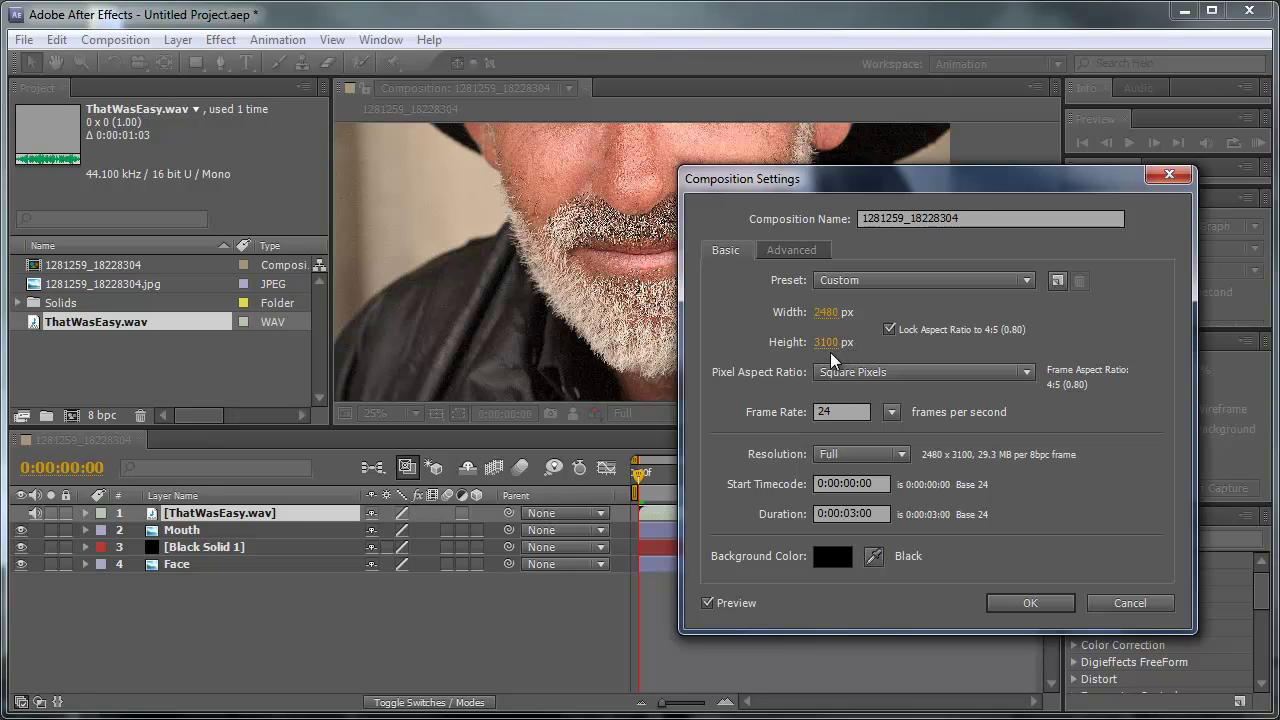
pyautogui.moveTo(859, 507); pyautogui.dragTo(851, 507)
pyautogui.write('1')
pyautogui.click(1012, 605)
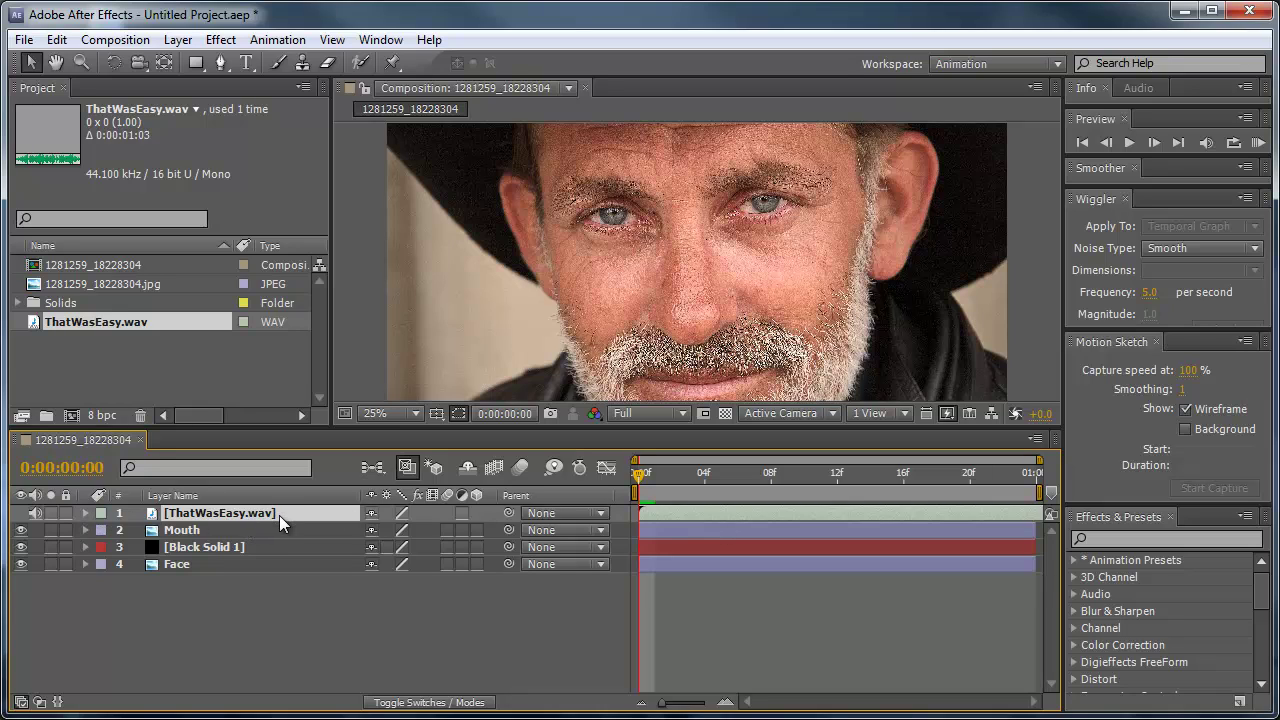
pyautogui.press('l')
pyautogui.press('l')
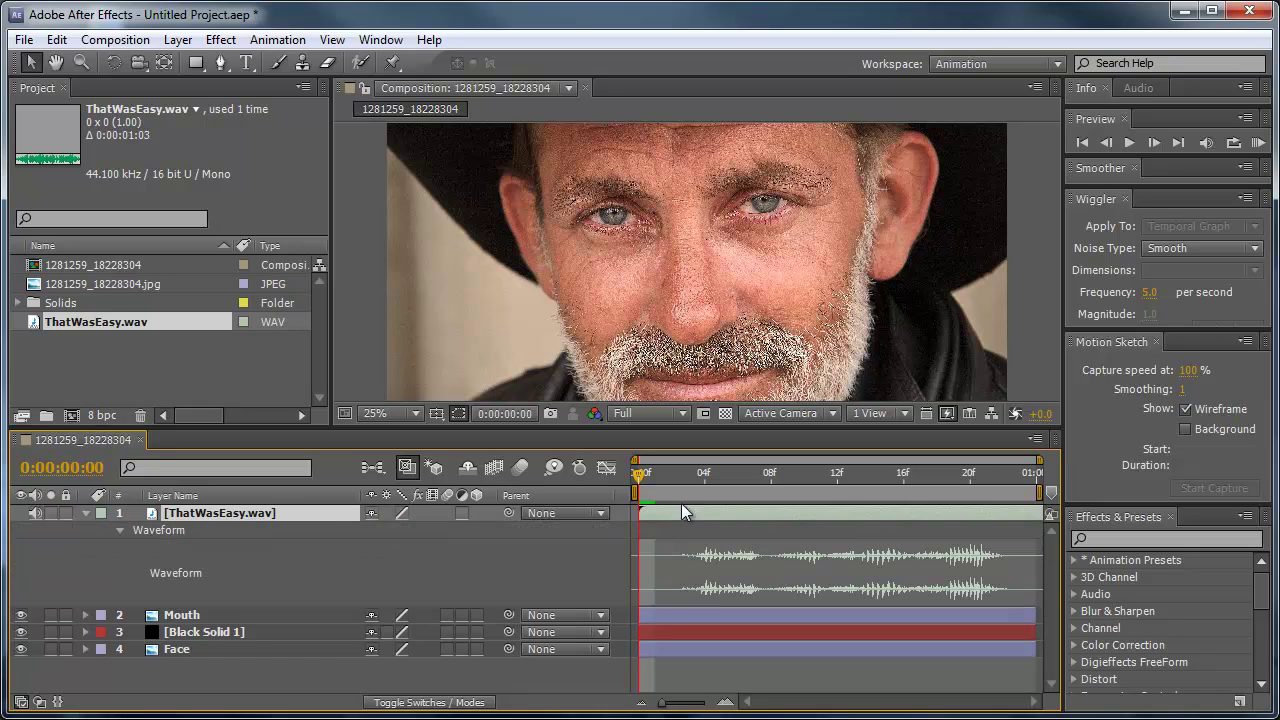
pyautogui.moveTo(636, 473)
pyautogui.mouseDown()
pyautogui.moveTo(1051, 479)
pyautogui.moveTo(655, 477)
pyautogui.moveTo(660, 466)
pyautogui.mouseUp()
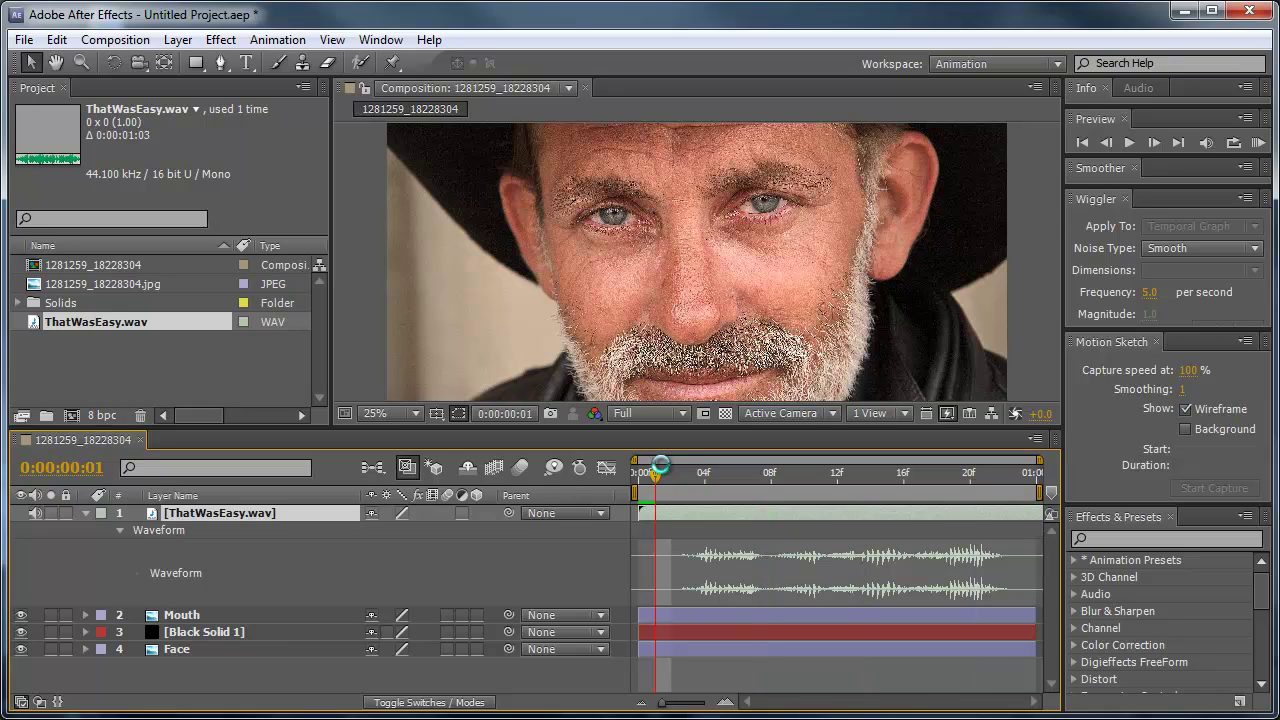
pyautogui.hotkey('shift', 'l')
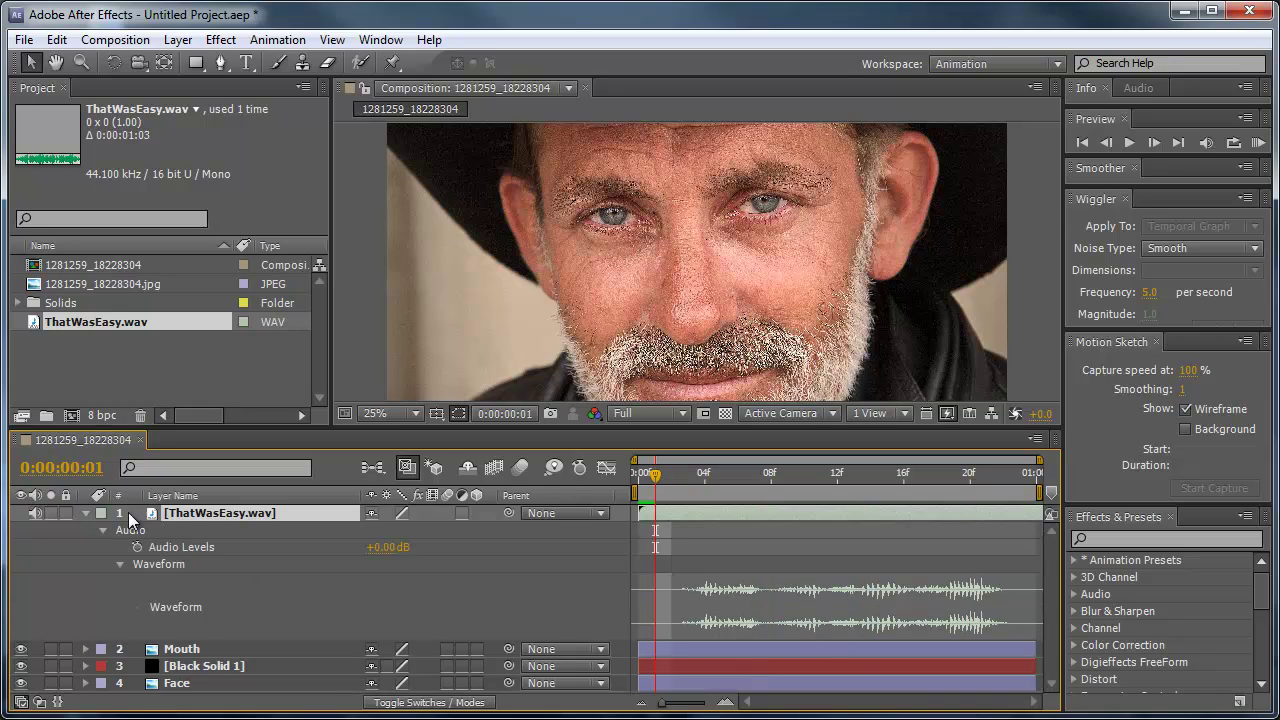
pyautogui.click(87, 513)
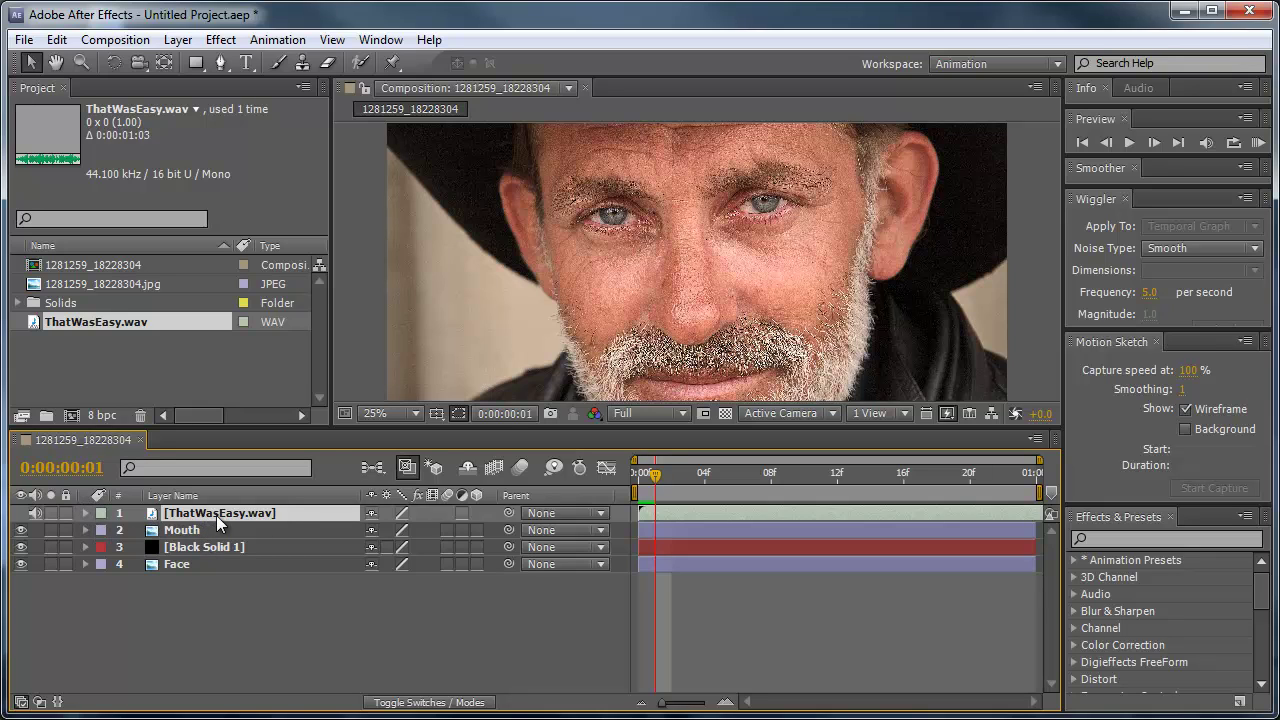
# Use Keyframe Assistant > Convert Audio to Keyframes on the ThatWasEasy.wav layer.
pyautogui.rightClick(249, 513)
pyautogui.moveTo(370, 522)
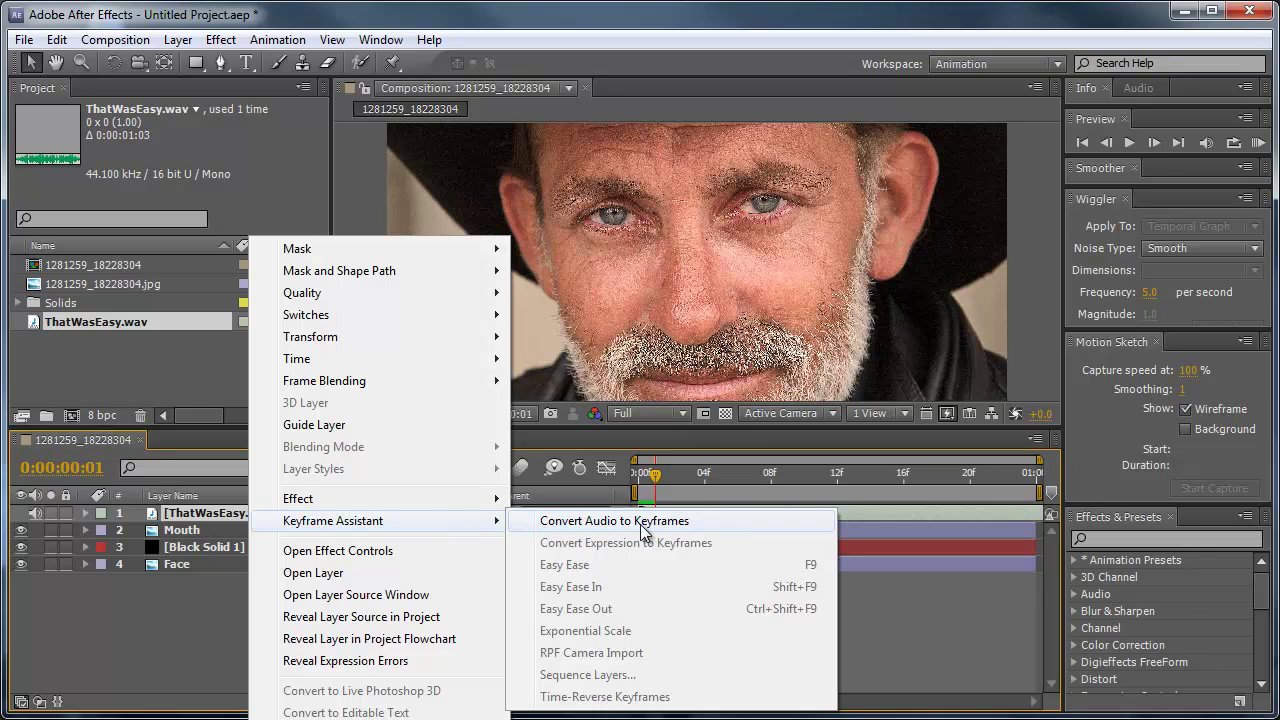
pyautogui.click(677, 525)
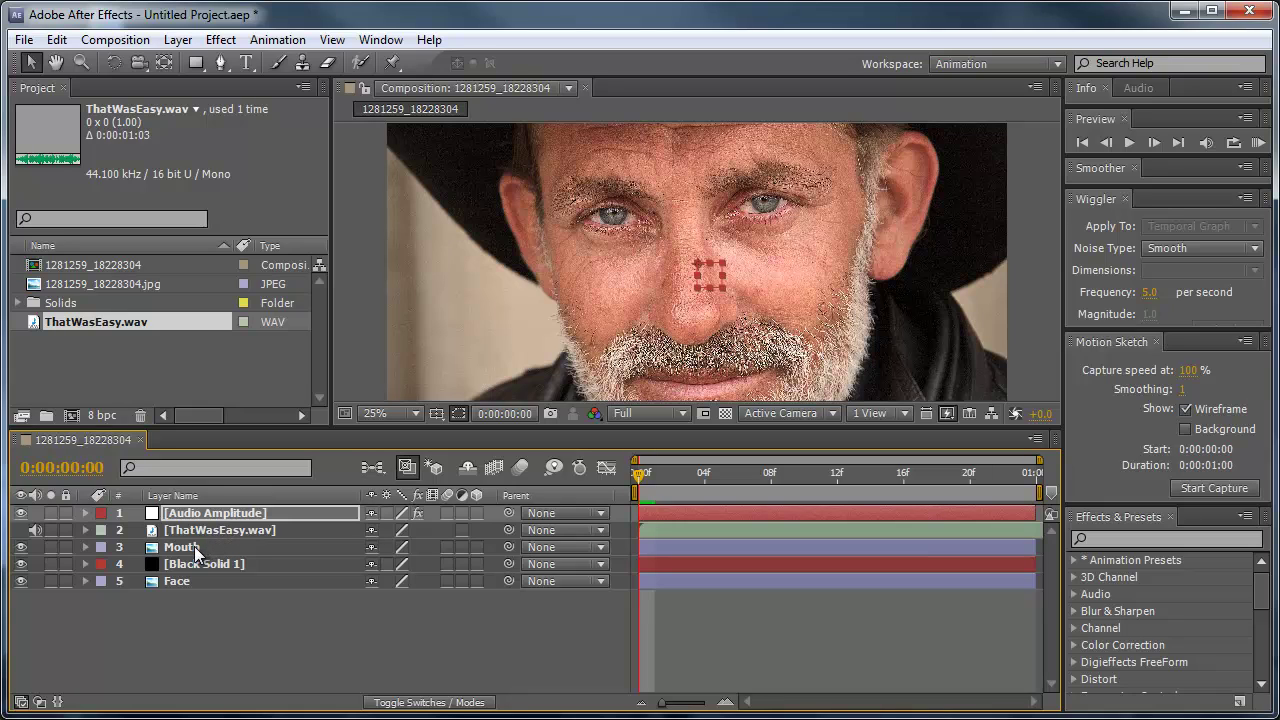
# Reveal Audio Amplitude's Both Channels slider keyframes and the Mouth layer's Position property.
pyautogui.click(209, 545)
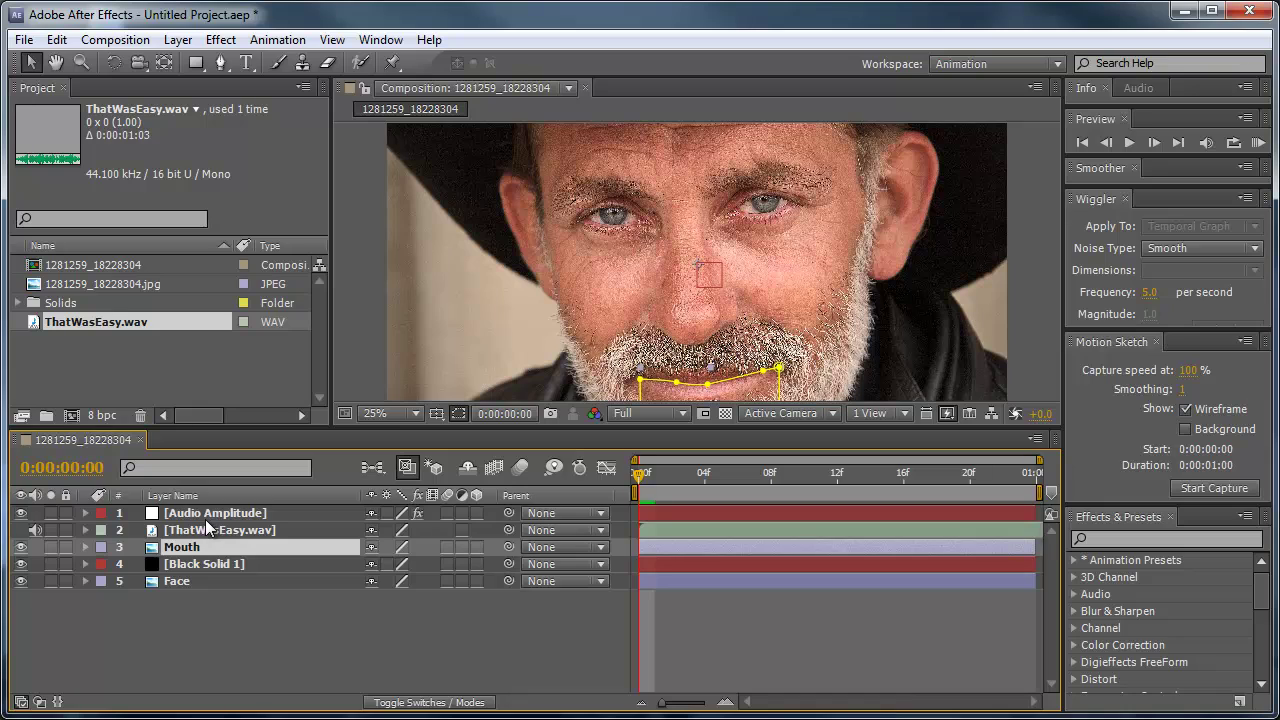
pyautogui.click(205, 517)
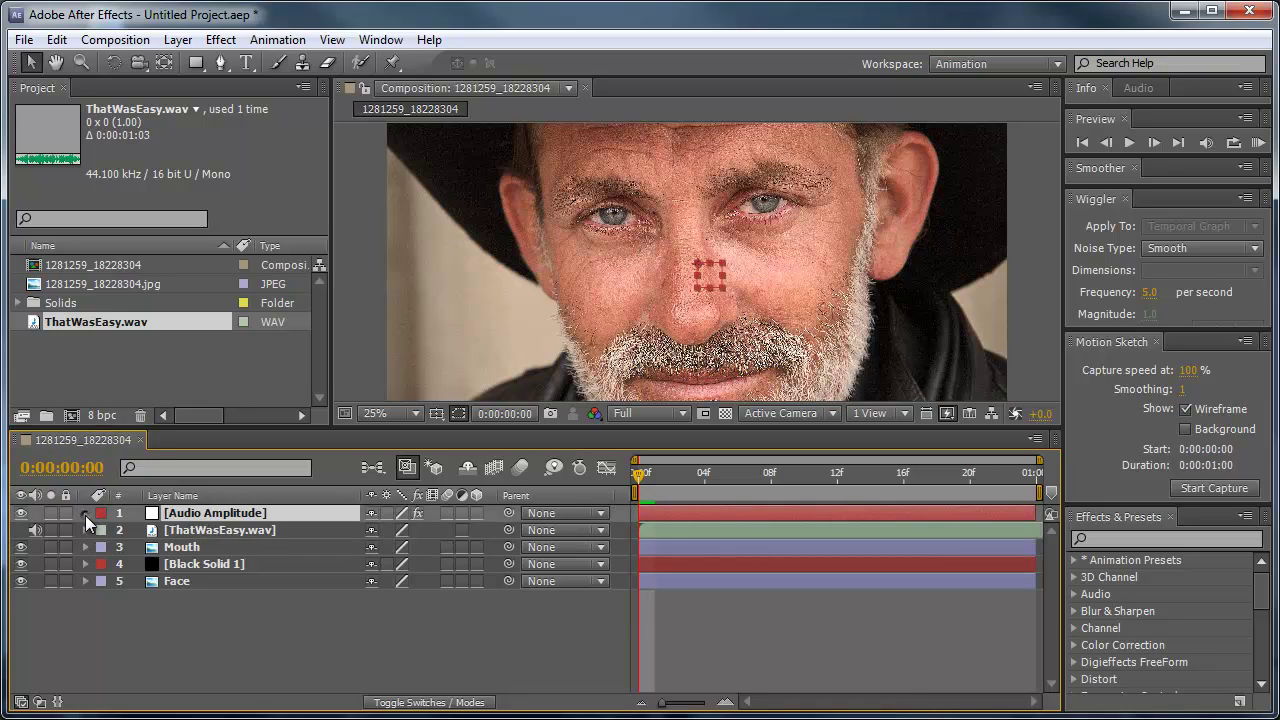
pyautogui.click(85, 514)
pyautogui.click(102, 530)
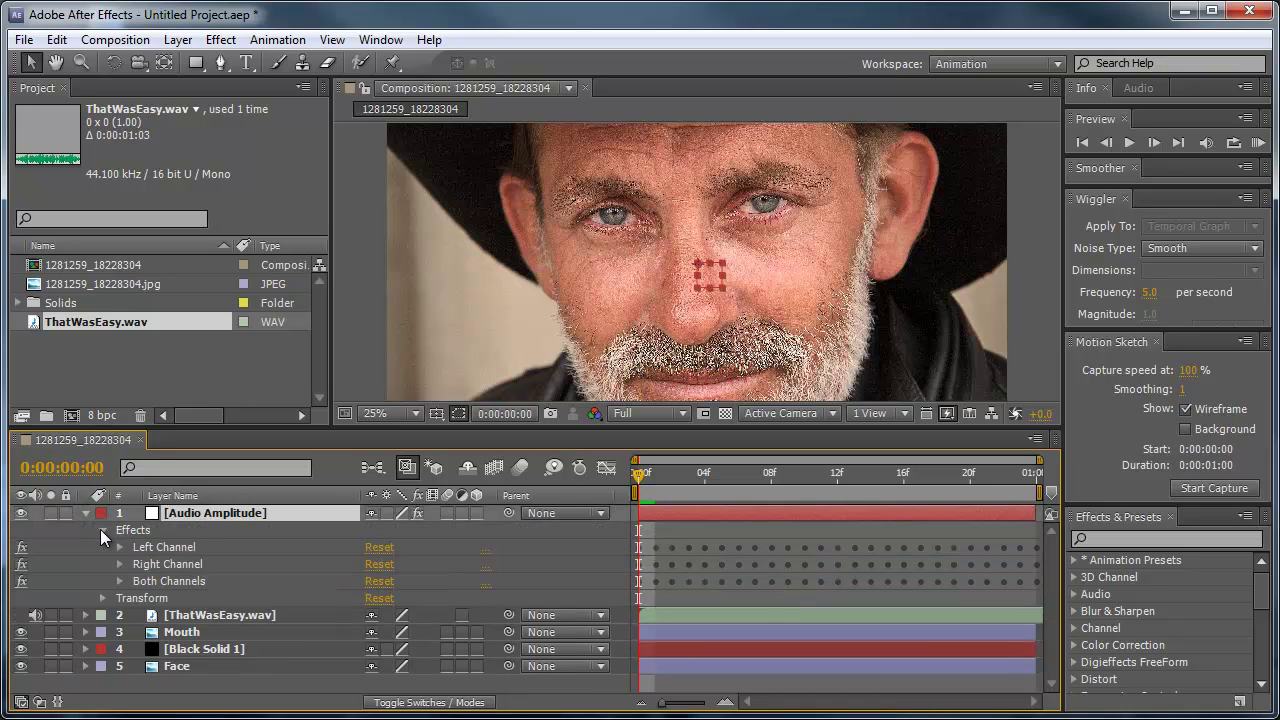
pyautogui.click(120, 581)
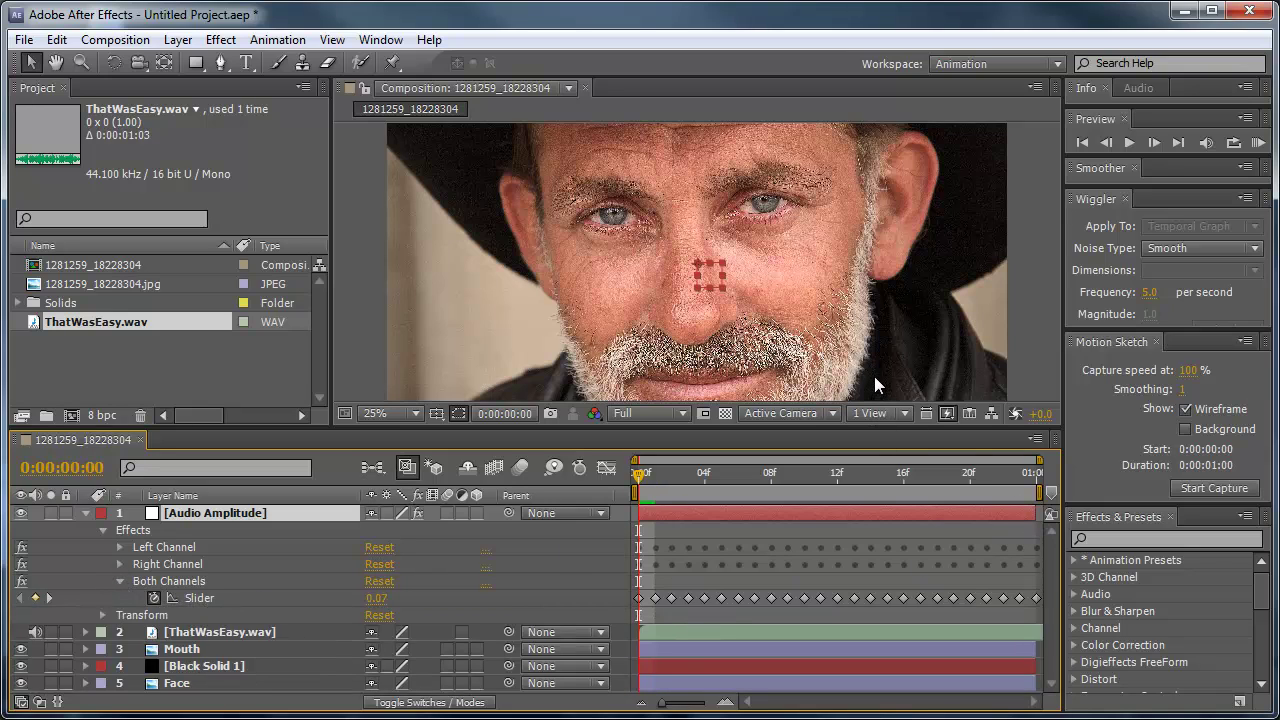
pyautogui.moveTo(844, 430); pyautogui.dragTo(848, 331)
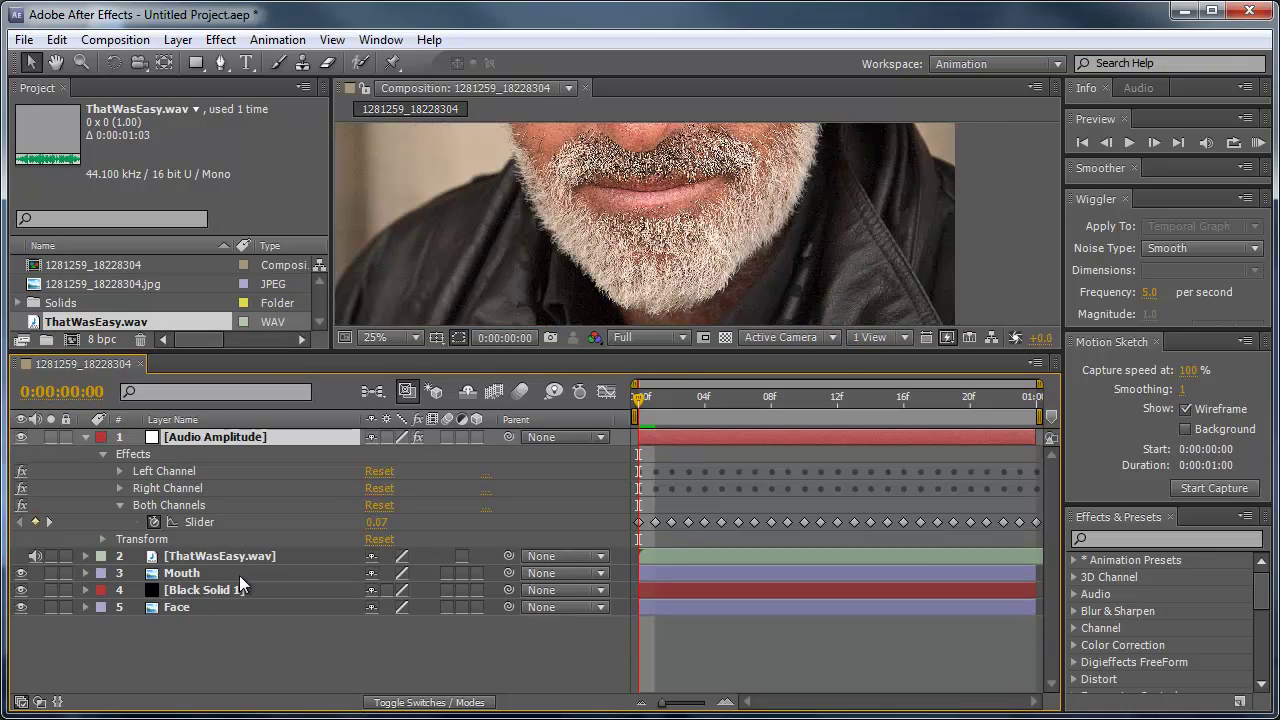
pyautogui.click(196, 574)
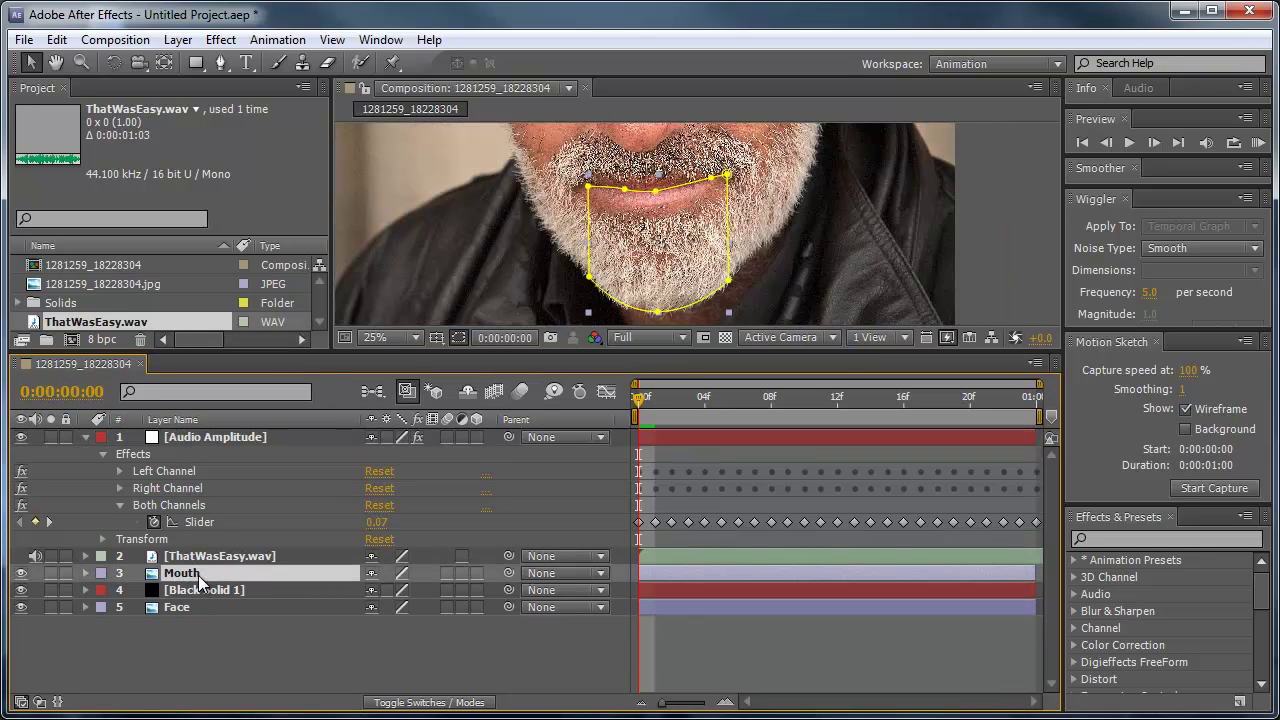
pyautogui.press('p')
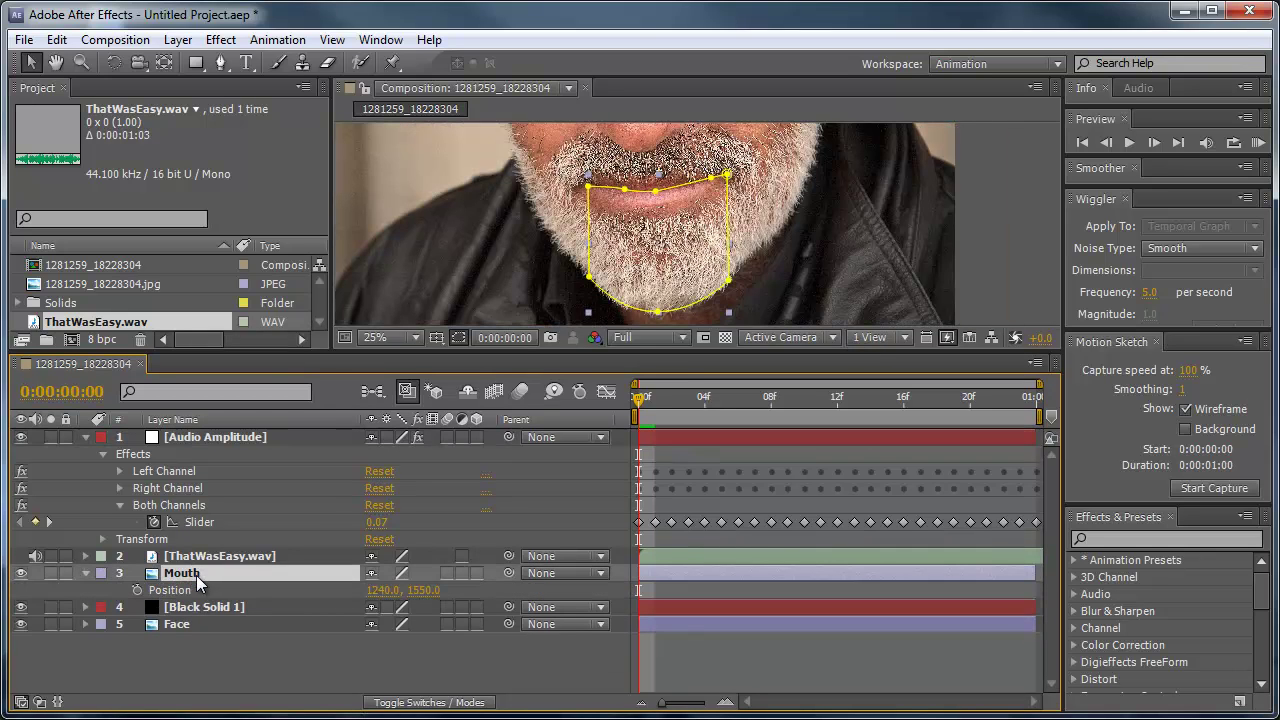
# Give Mouth Position an expression: temp = Slider * 10, then [position[0], position[1] + temp].
pyautogui.keyDown('alt'); pyautogui.click(138, 590); pyautogui.keyUp('alt')
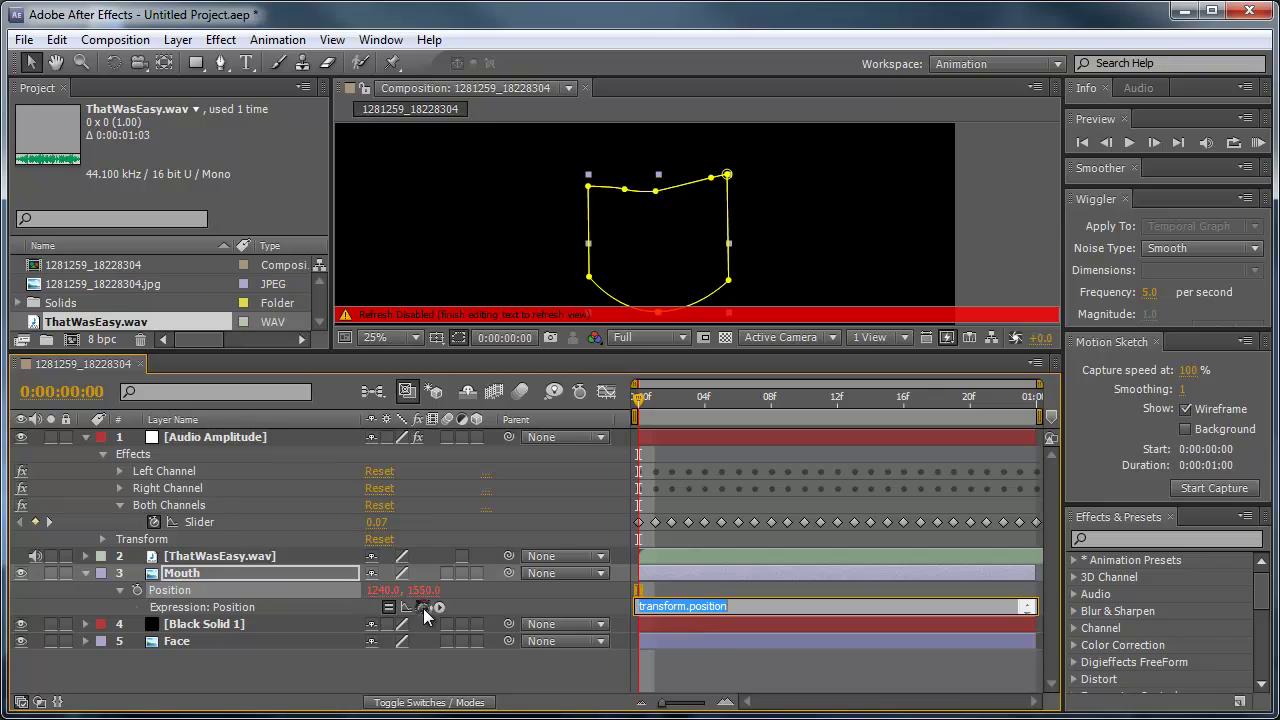
pyautogui.moveTo(423, 608); pyautogui.dragTo(214, 524)
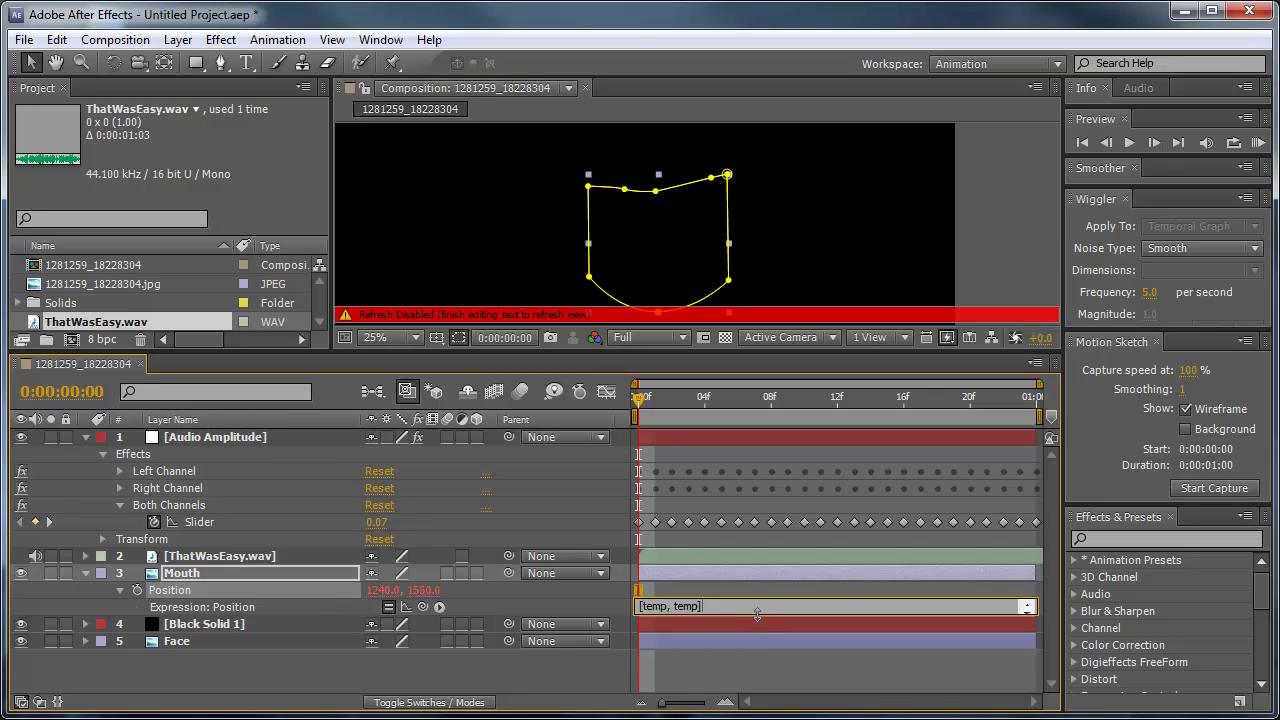
pyautogui.moveTo(760, 614); pyautogui.dragTo(760, 646)
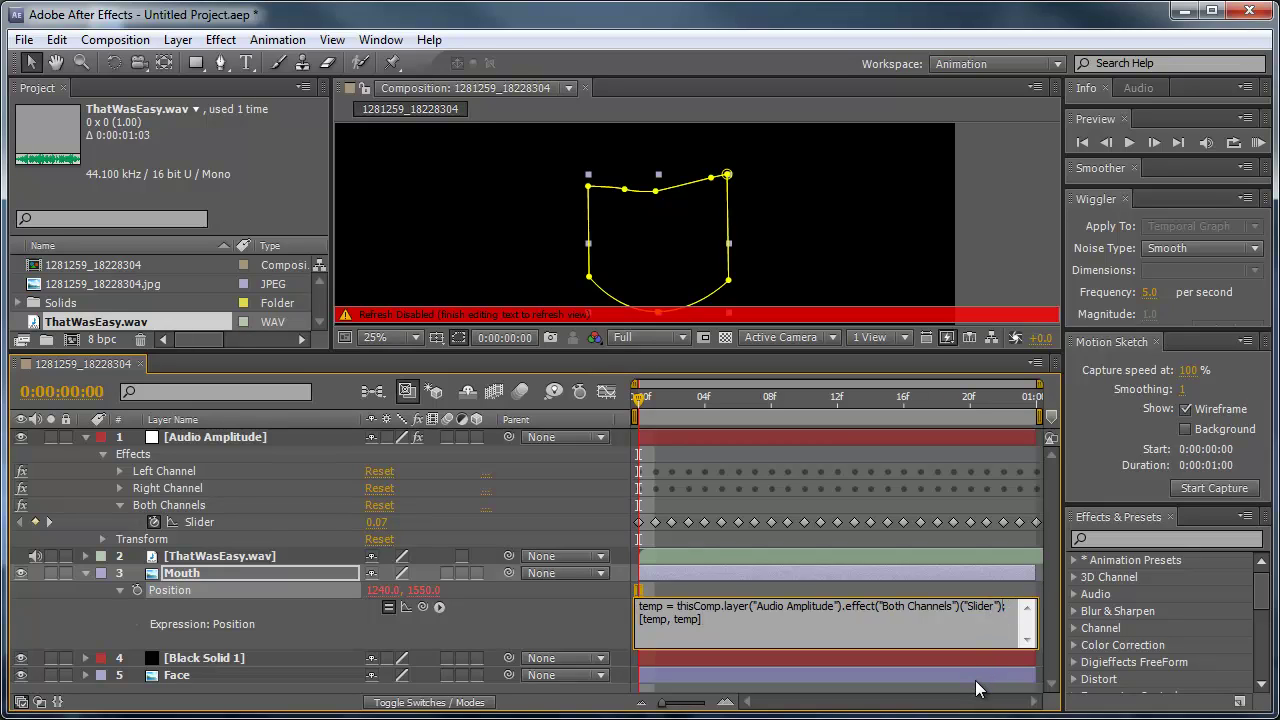
pyautogui.write('* 10')
pyautogui.doubleClick(656, 632)
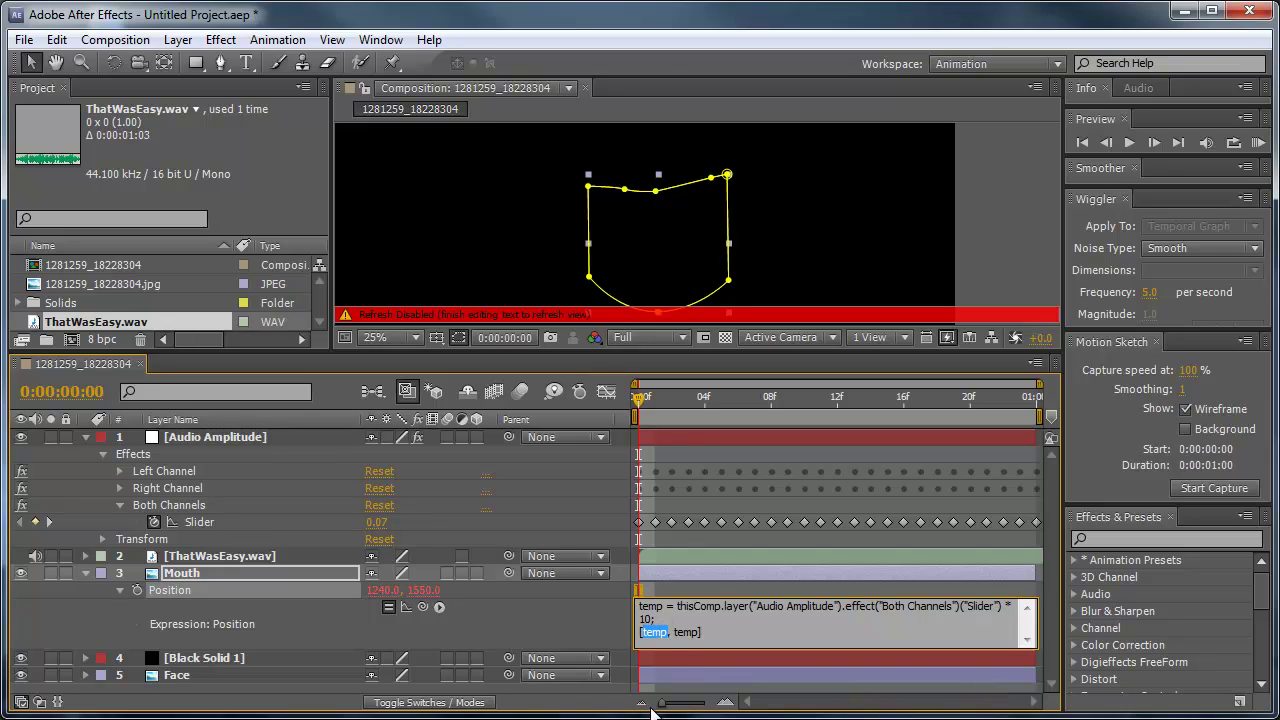
pyautogui.write('position')
pyautogui.write('[]')
pyautogui.write('0')
pyautogui.press('BackSpace')
pyautogui.press('BackSpace')
pyautogui.press('BackSpace')
pyautogui.press('BackSpace')
pyautogui.write('position[0], position[1]')
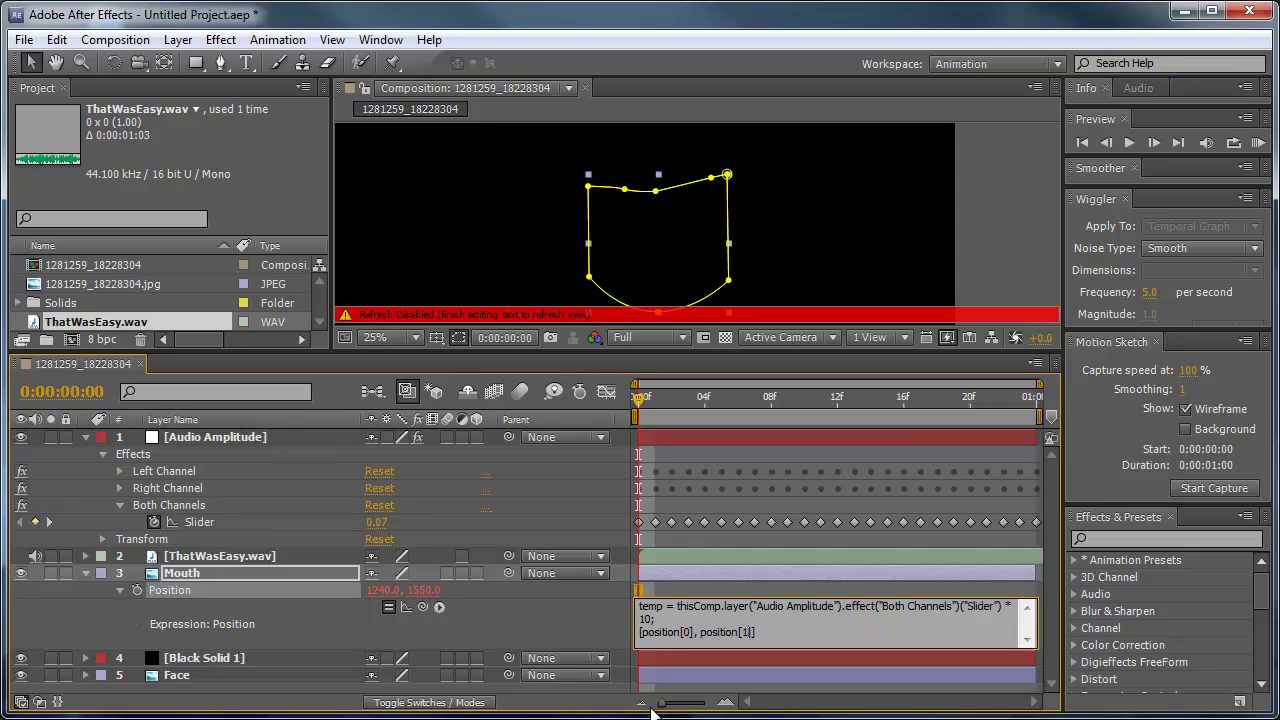
pyautogui.write(' + temp')
# Commit the expression and play the mouth animation in a maximized viewer.
pyautogui.click(688, 591)
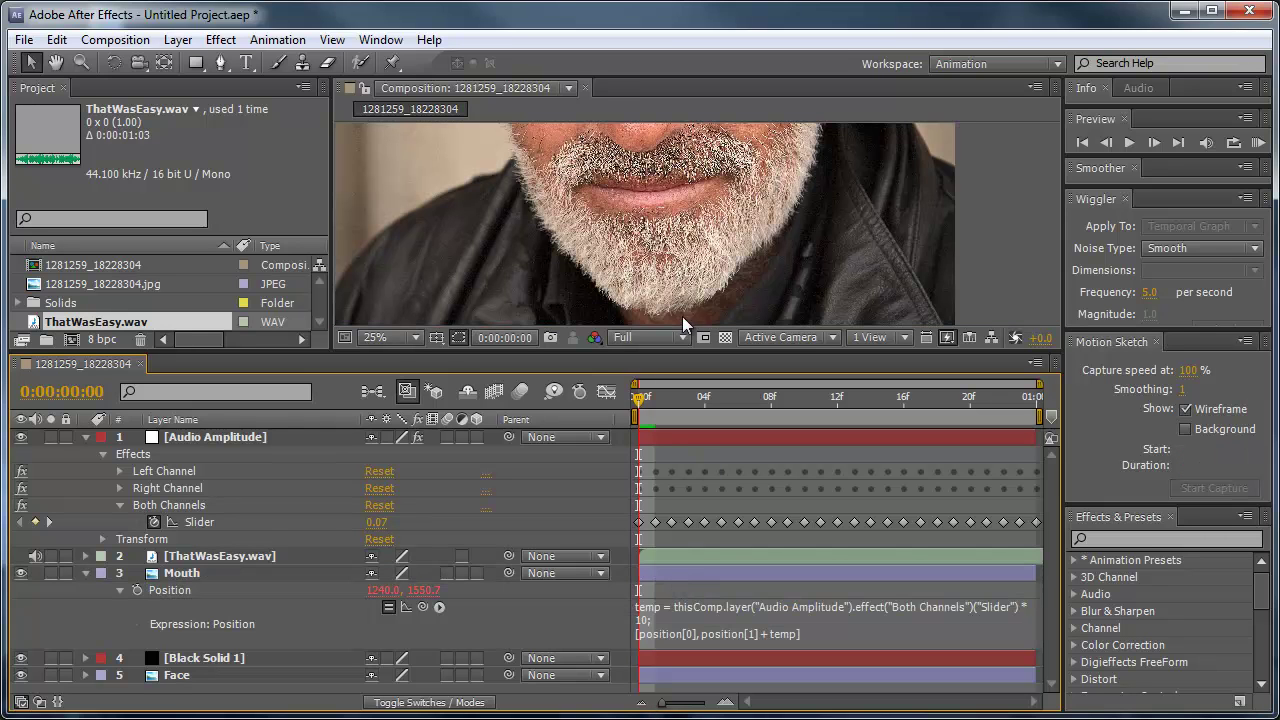
pyautogui.moveTo(637, 356); pyautogui.dragTo(640, 457)
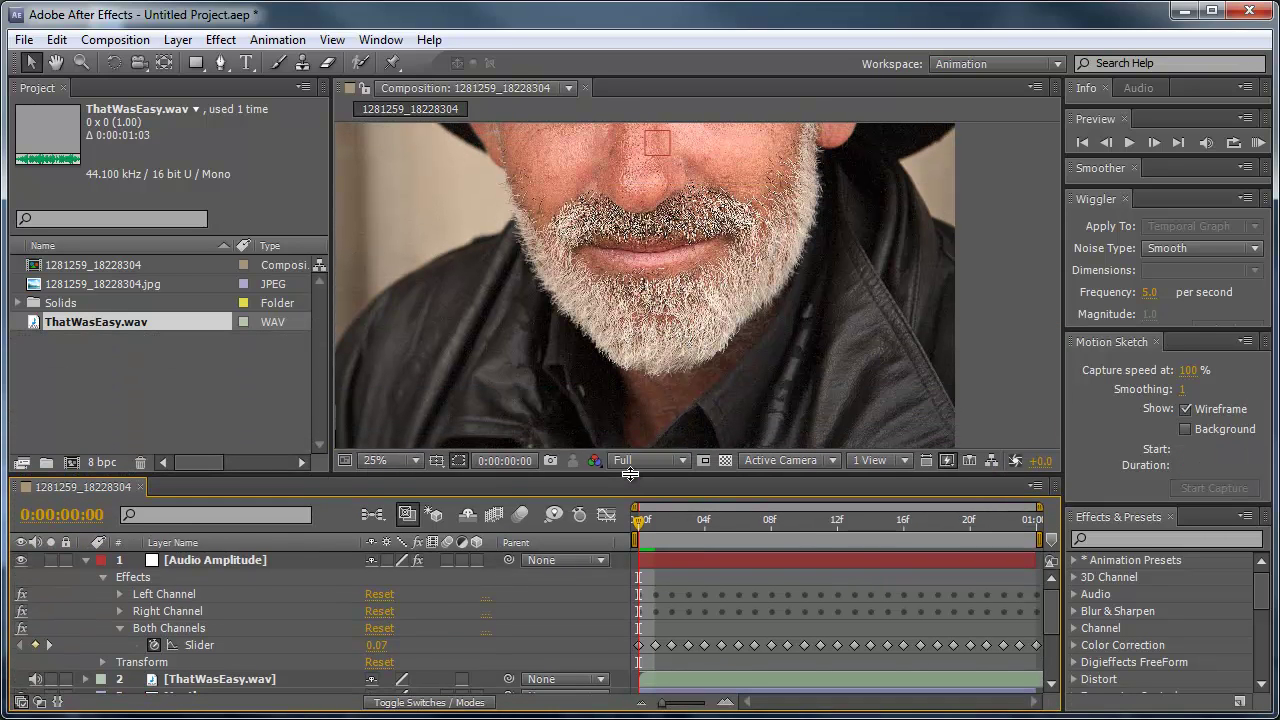
pyautogui.press('`')
pyautogui.press('space')
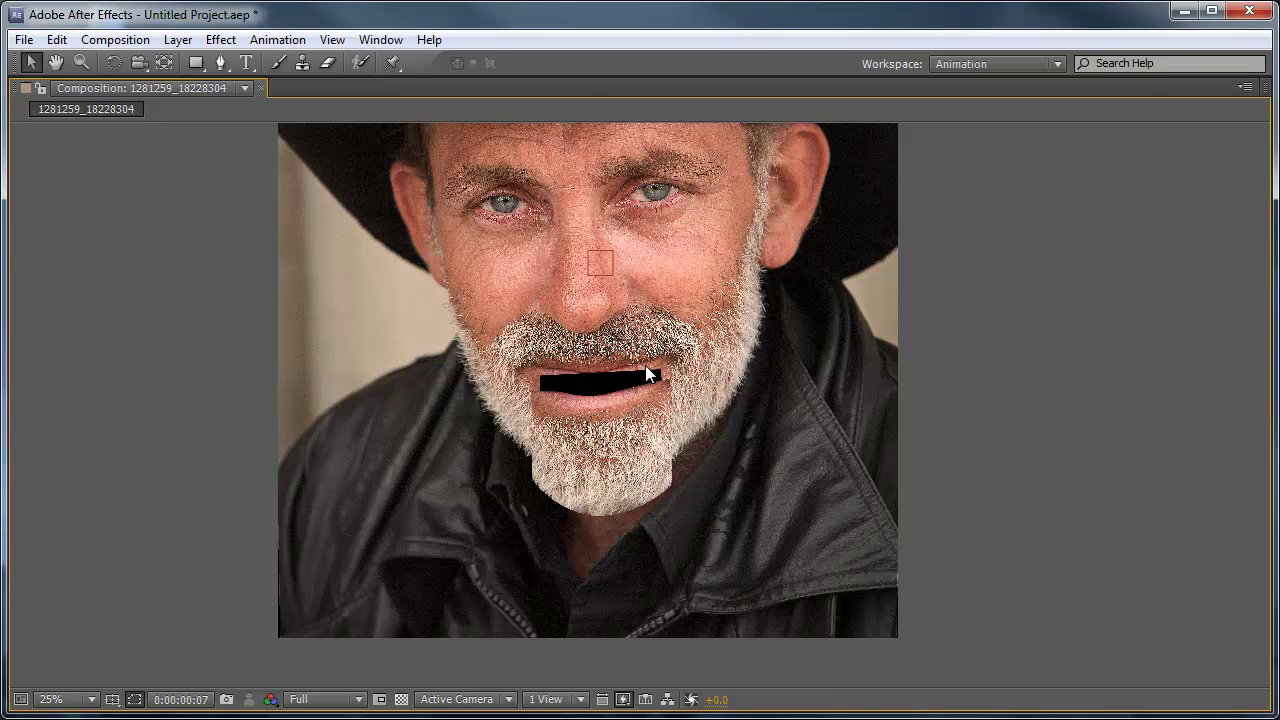
pyautogui.press('`')
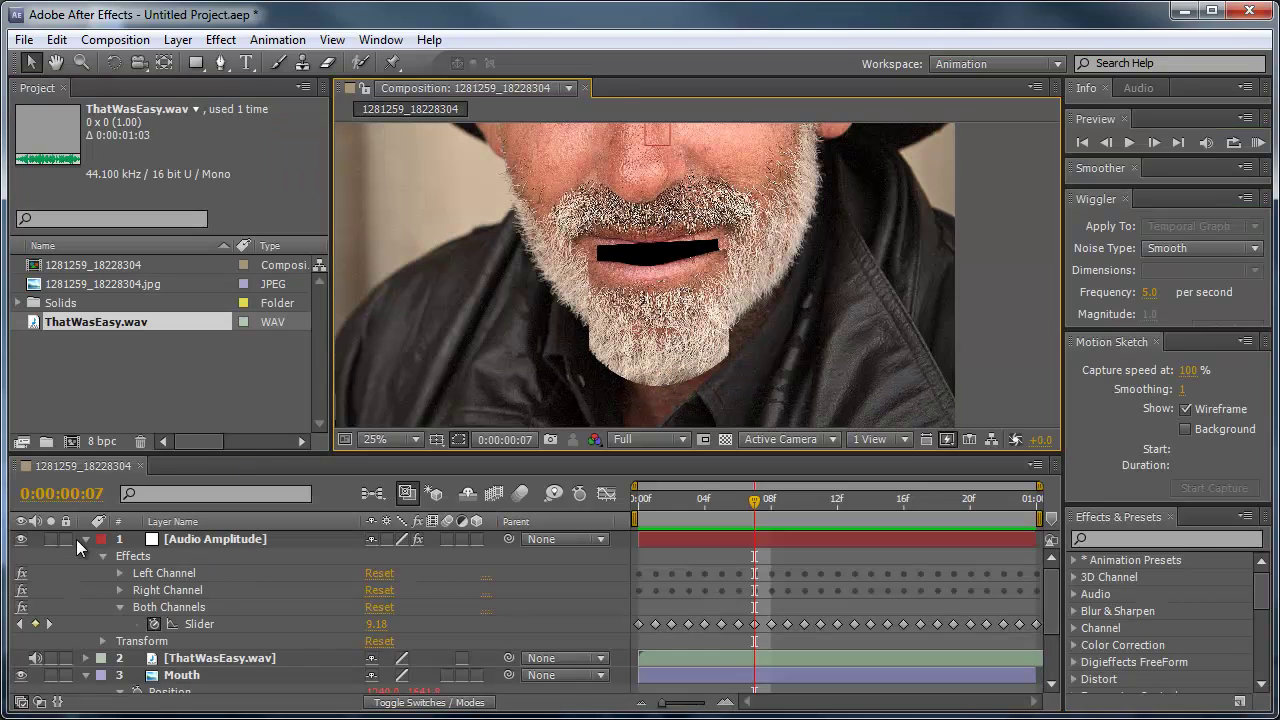
# Collapse the Audio Amplitude and Mouth layers' properties.
pyautogui.click(86, 534)
pyautogui.click(86, 539)
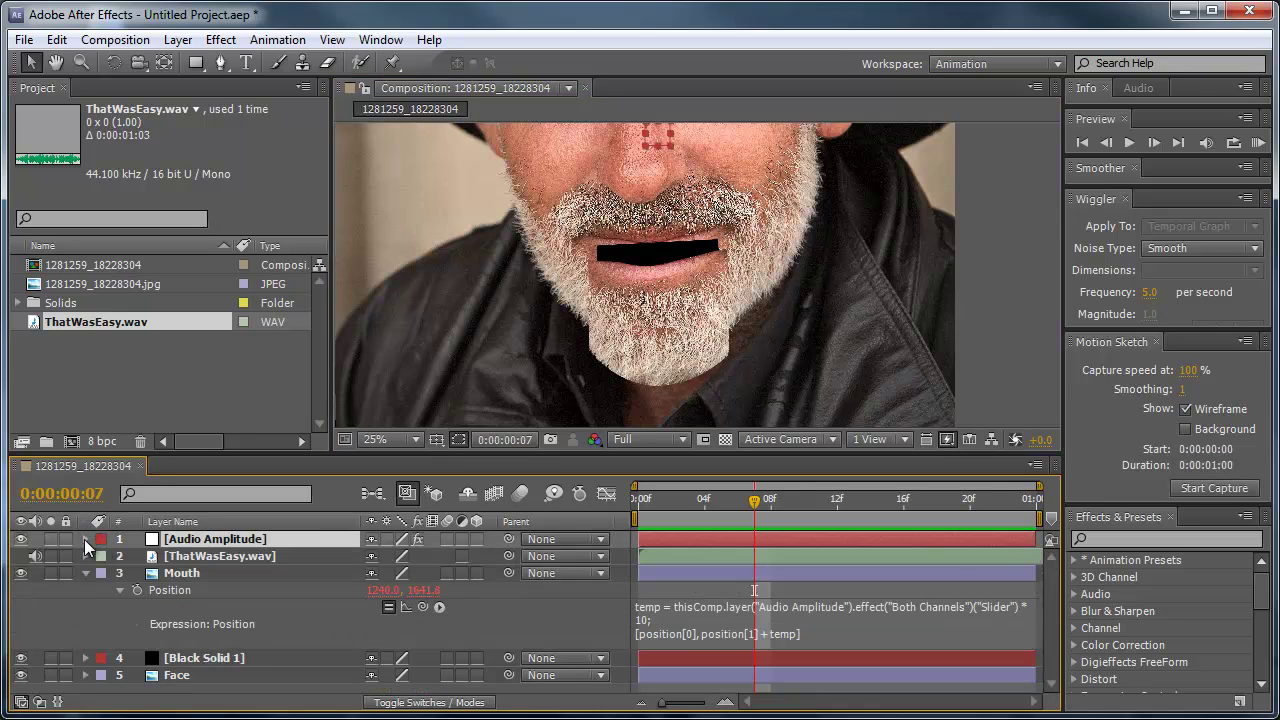
pyautogui.click(185, 660)
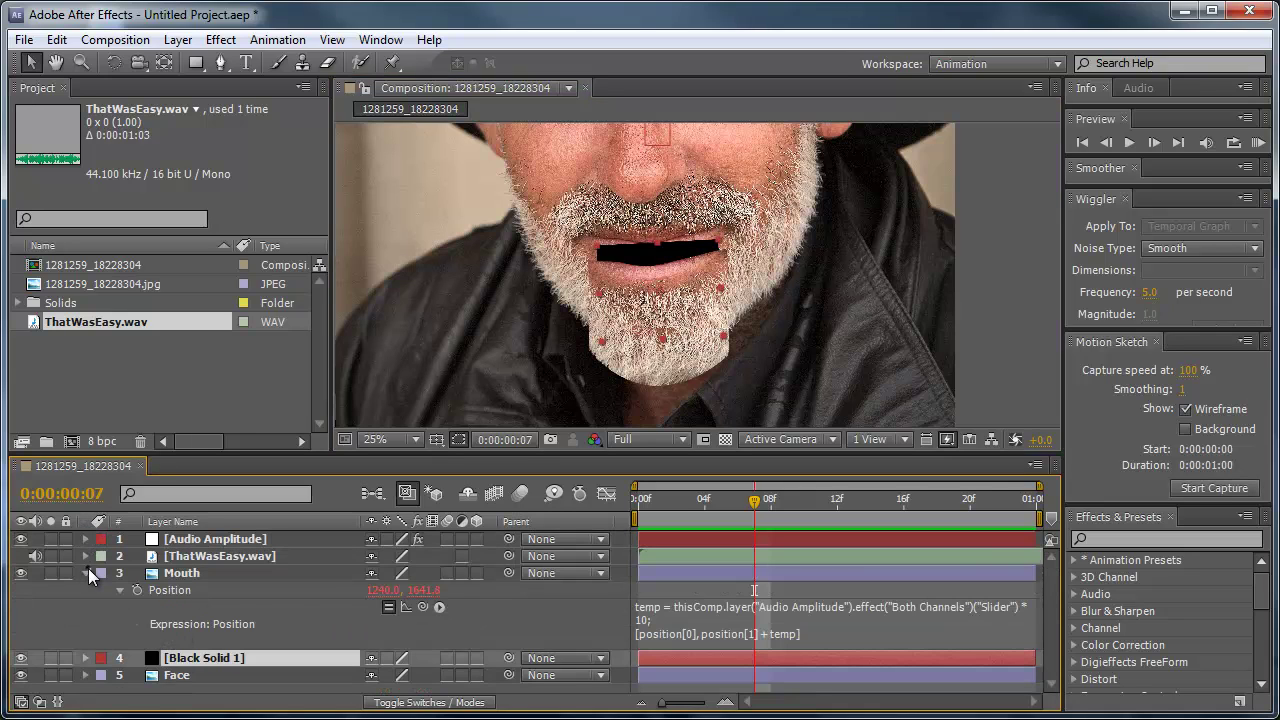
pyautogui.click(86, 573)
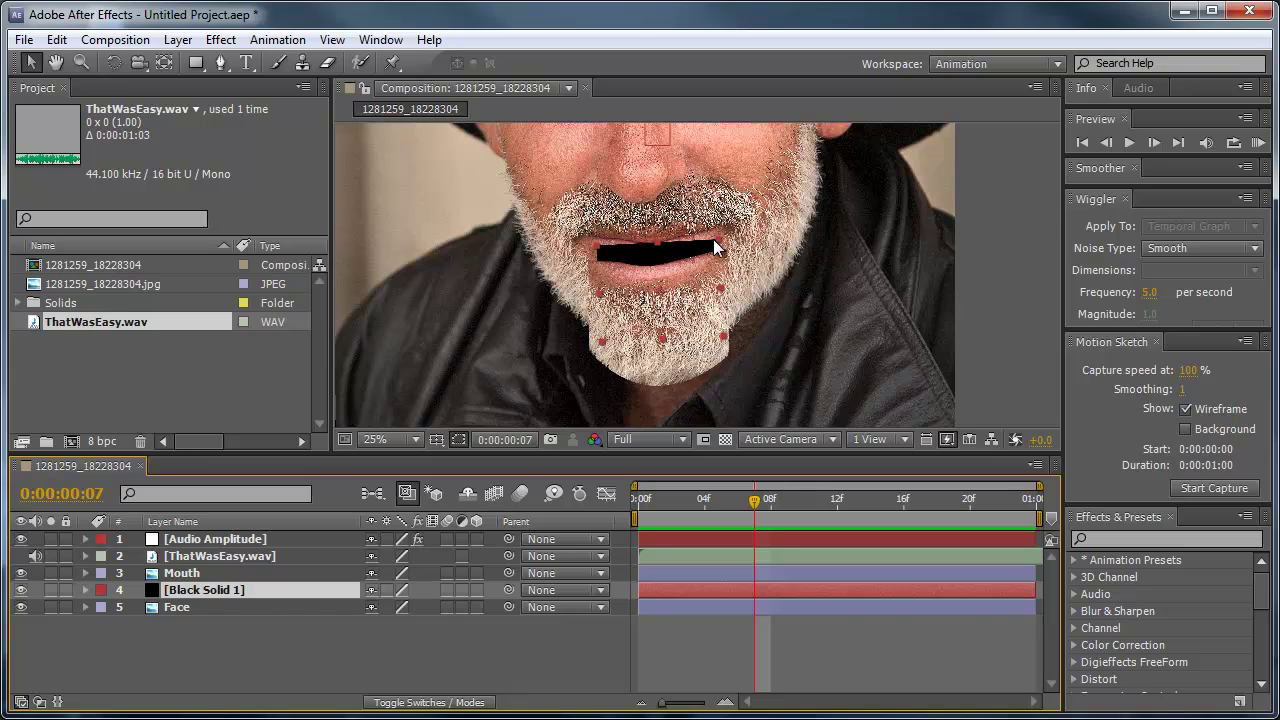
# Enlarge Black Solid 1 to surround the chin, then return to the first frame.
pyautogui.moveTo(714, 240); pyautogui.dragTo(770, 173)
pyautogui.press('Home')
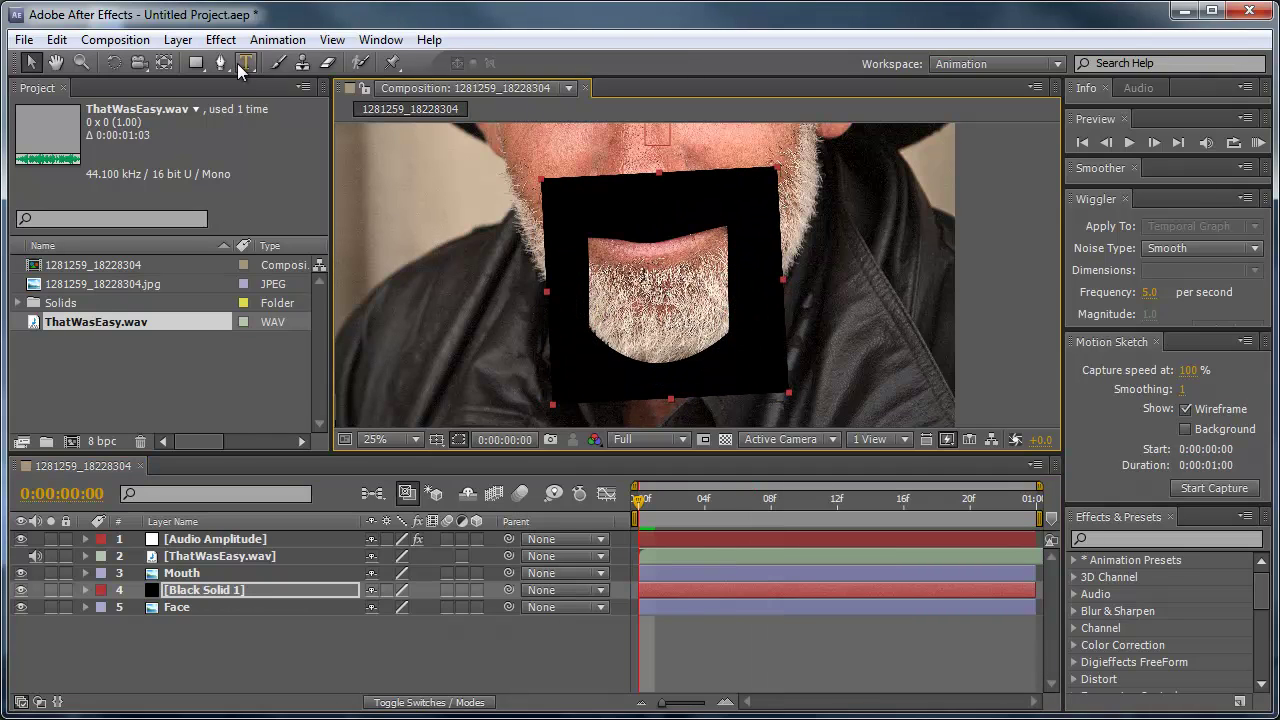
pyautogui.click(195, 590)
# Draw a closed Pen mask on Black Solid 1 along the upper lip and around the chin.
pyautogui.click(219, 63)
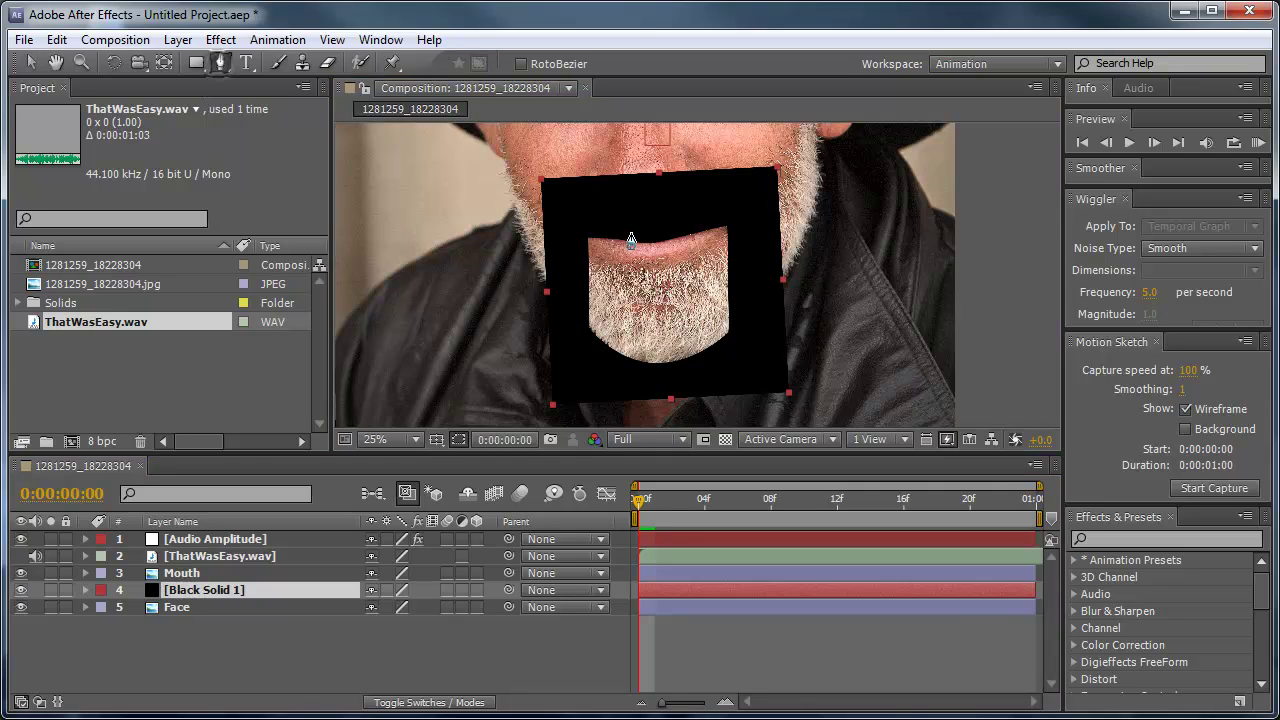
pyautogui.click(588, 237)
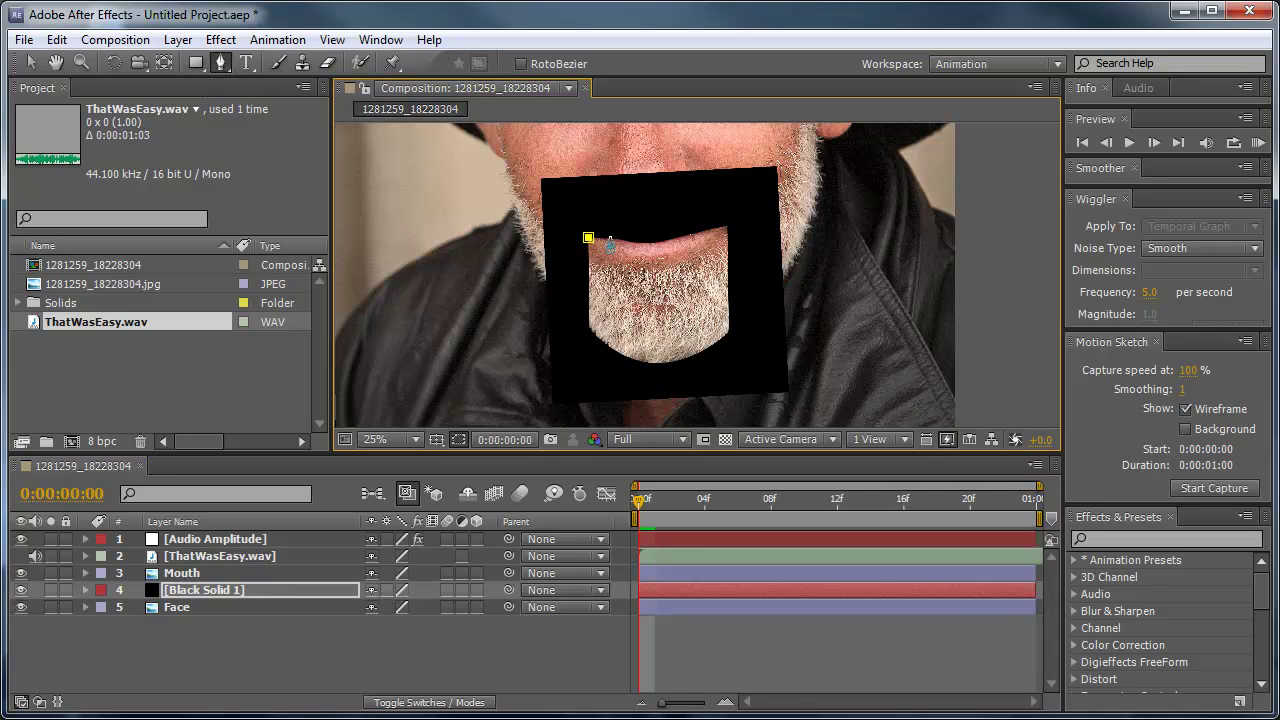
pyautogui.moveTo(620, 240); pyautogui.dragTo(665, 241)
pyautogui.click(725, 226)
pyautogui.click(588, 238)
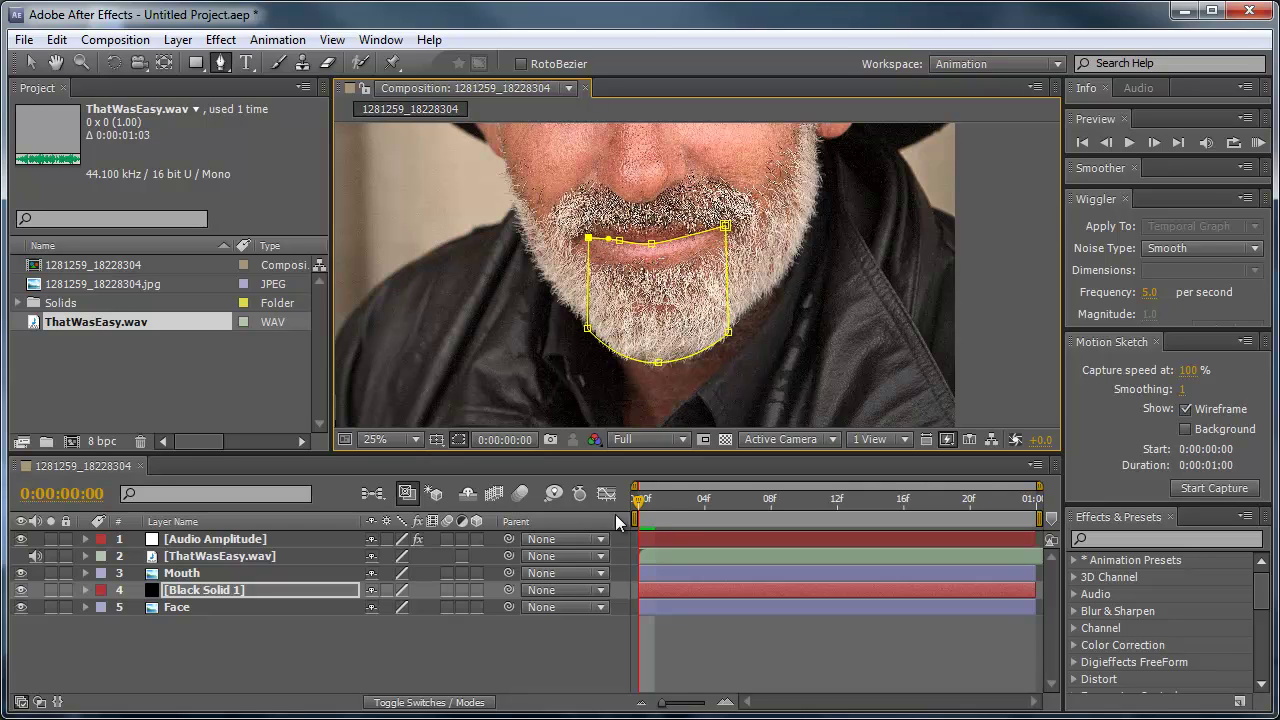
# Play back the composition full-screen to check the dark mouth opening.
pyautogui.moveTo(631, 504)
pyautogui.mouseDown()
pyautogui.moveTo(736, 500)
pyautogui.moveTo(622, 502)
pyautogui.mouseUp()
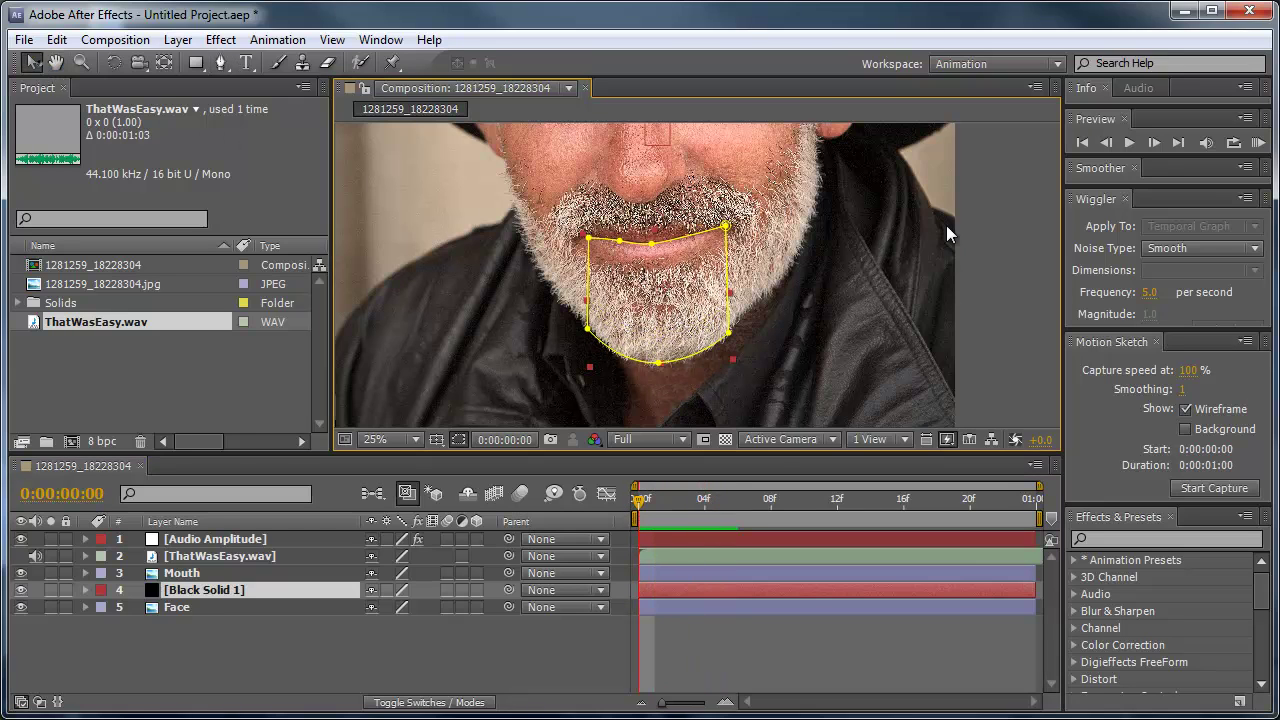
pyautogui.press('v')
pyautogui.press('`')
pyautogui.click(979, 315)
pyautogui.press('space')
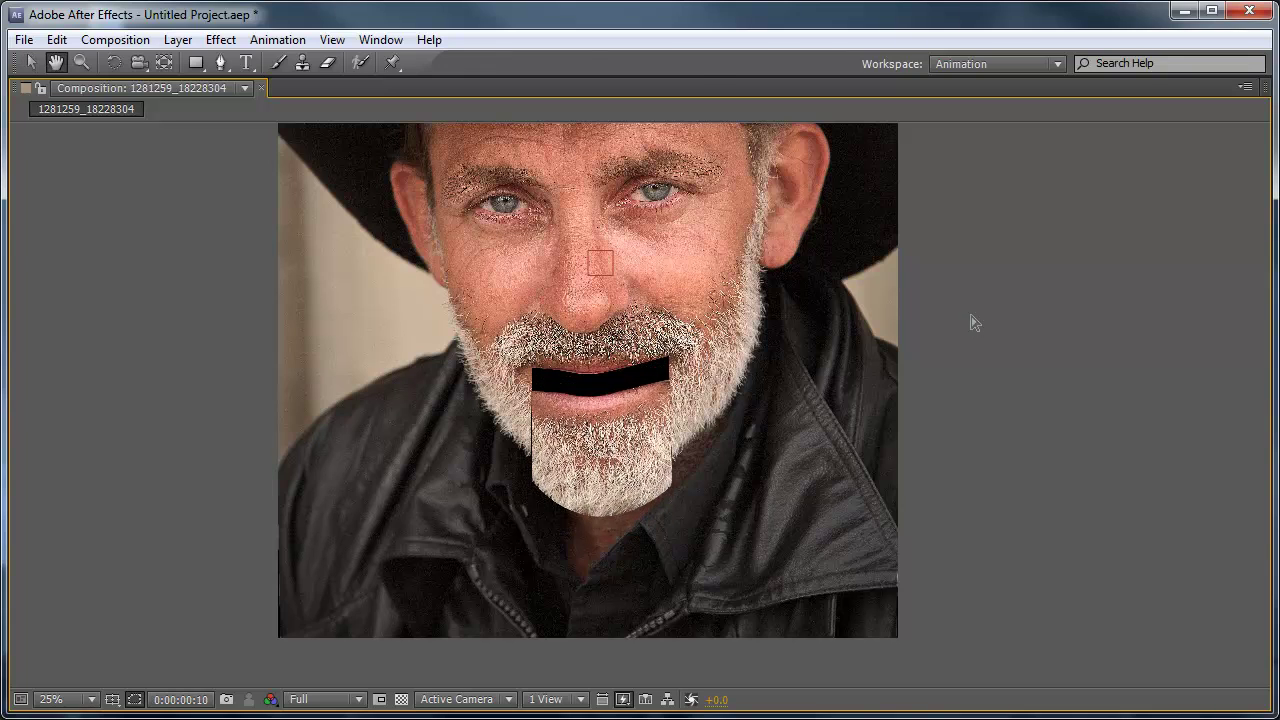
pyautogui.press('`')
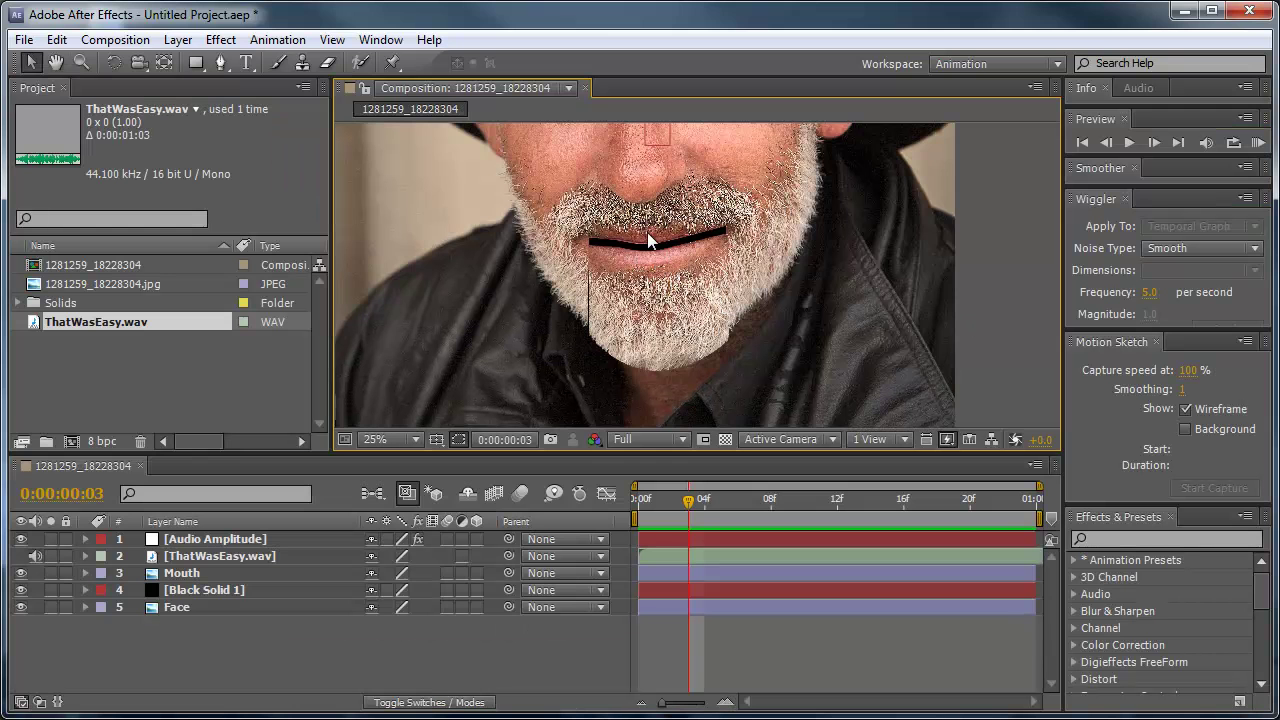
# Change the Mouth Position expression's multiplier from 10 to 5 and preview with audio.
pyautogui.click(191, 577)
pyautogui.press('p')
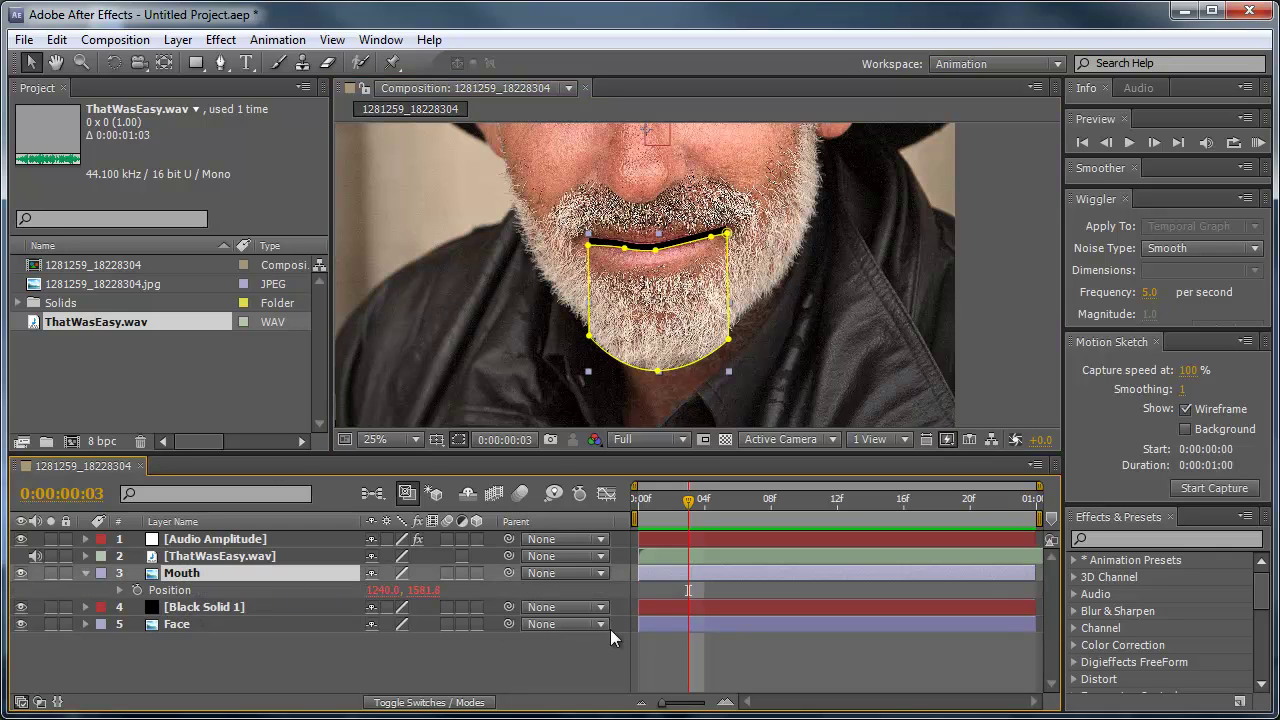
pyautogui.keyDown('alt'); pyautogui.click(137, 590); pyautogui.keyUp('alt')
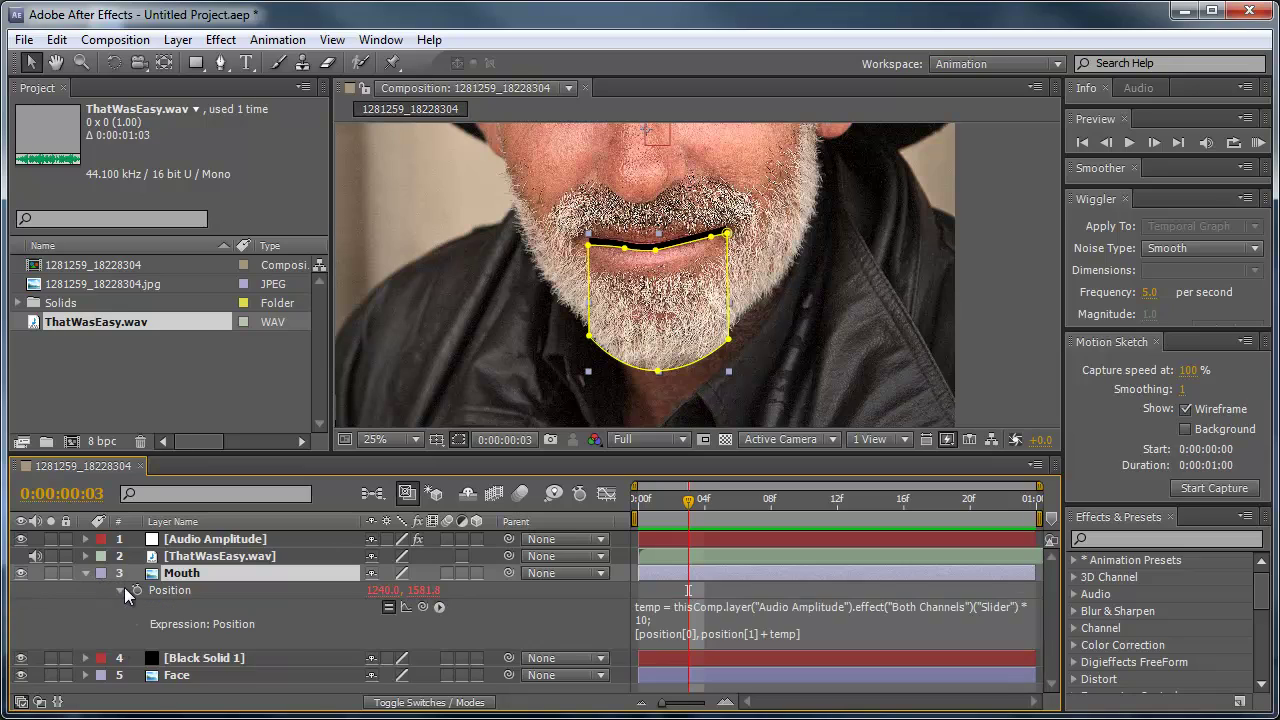
pyautogui.click(838, 636)
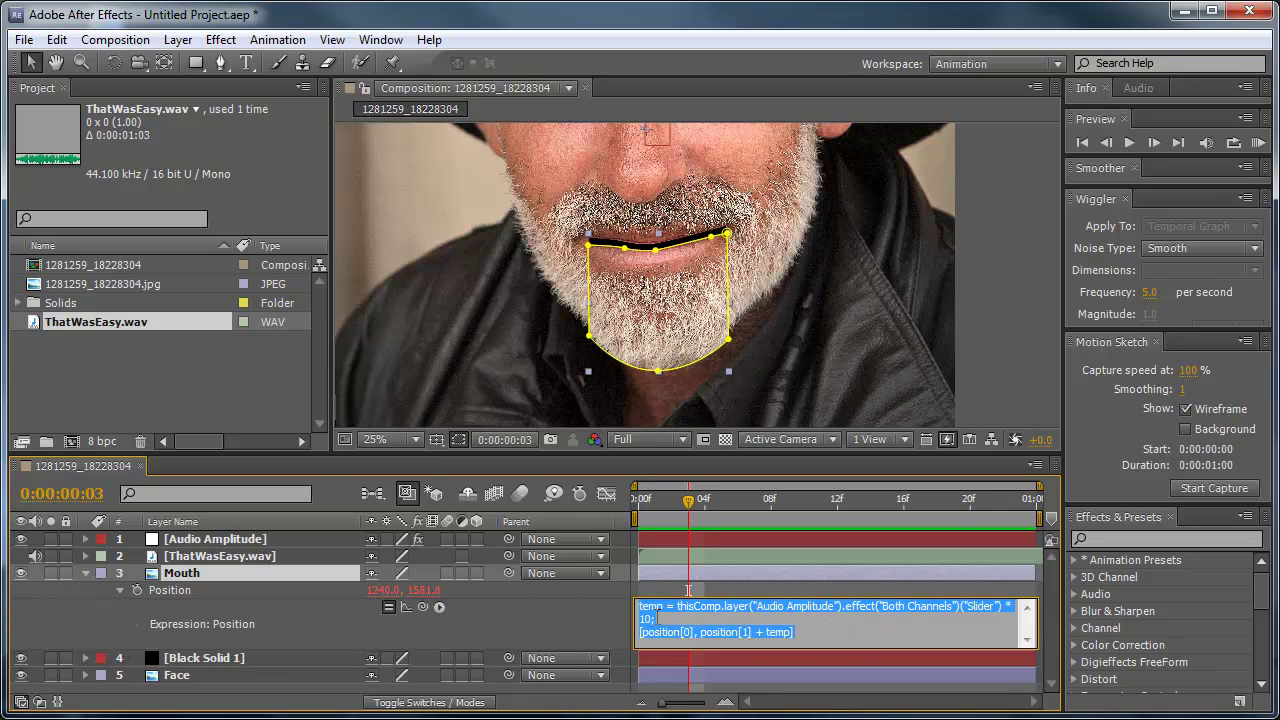
pyautogui.press('Left')
pyautogui.press('Down')
pyautogui.hotkey('shift', 'End')
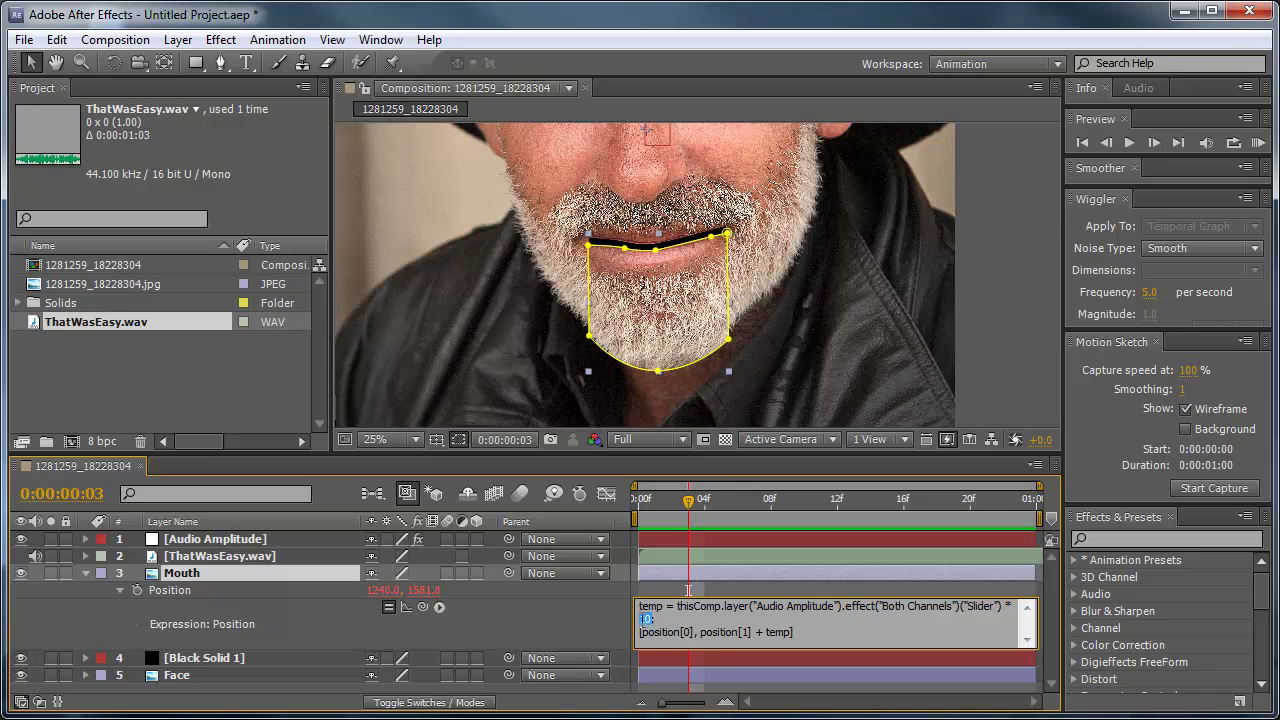
pyautogui.write('5;')
pyautogui.click(752, 541)
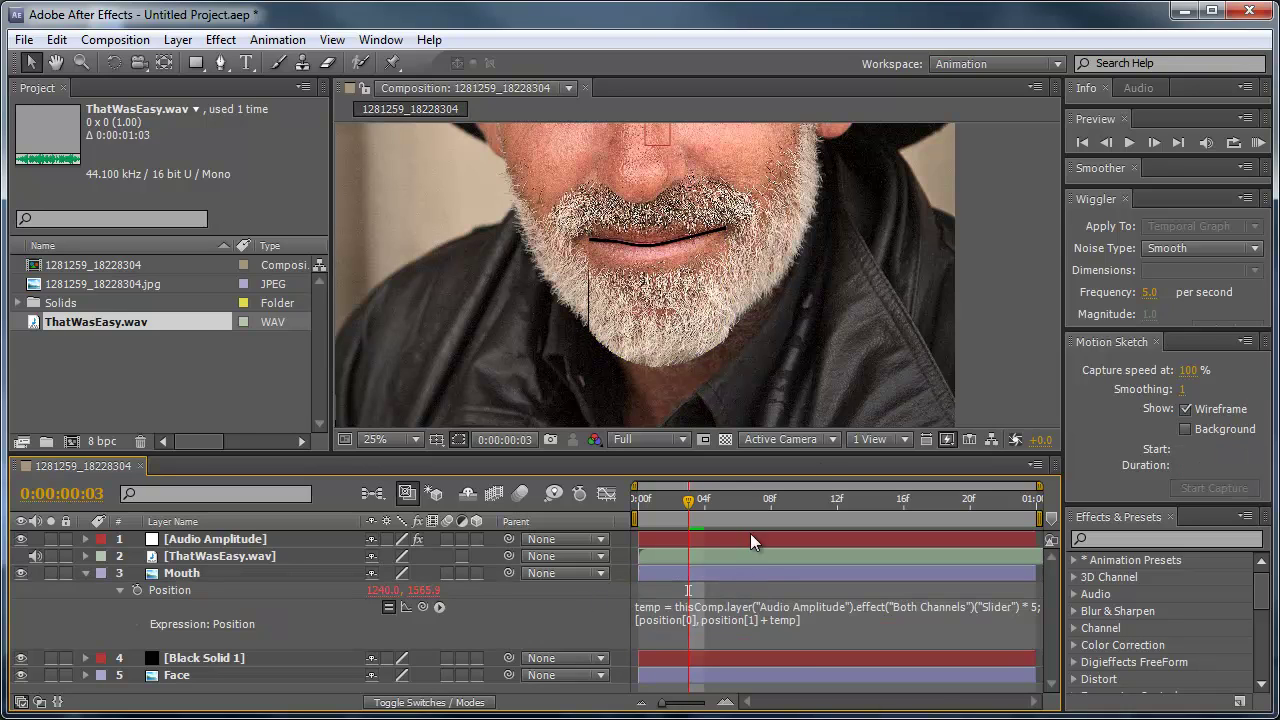
pyautogui.click(1258, 143)
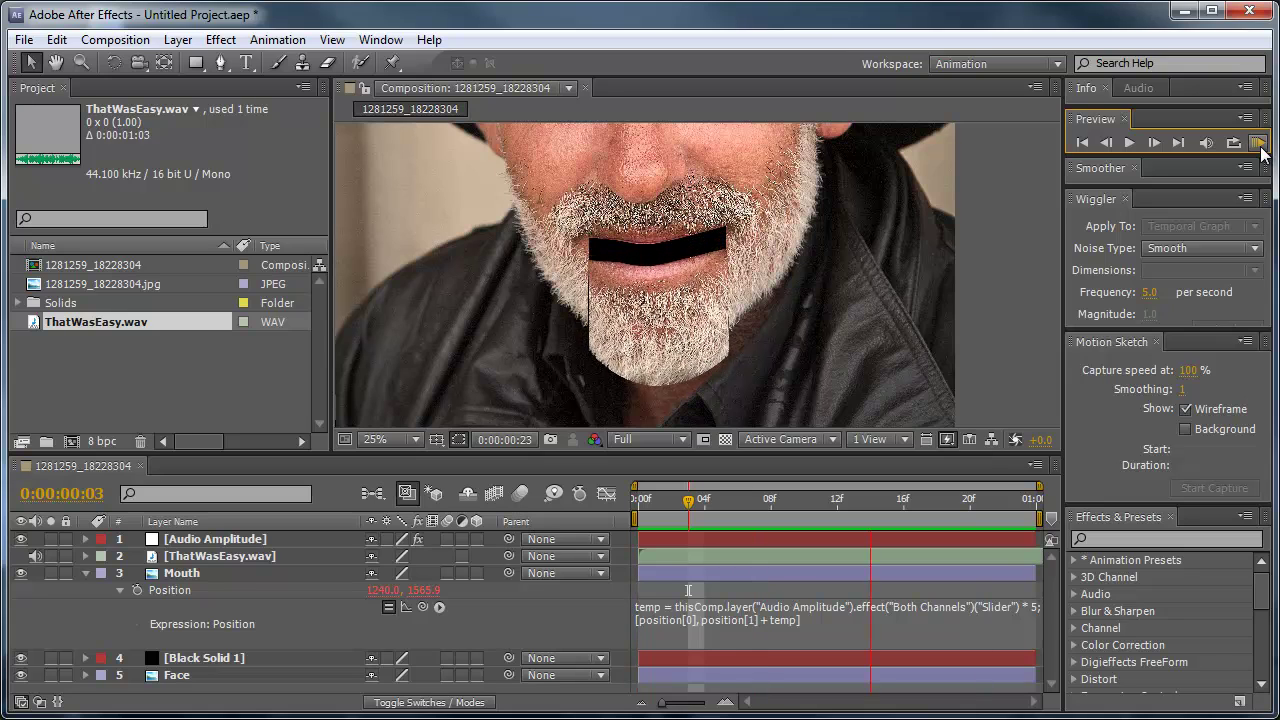
pyautogui.click(580, 240)
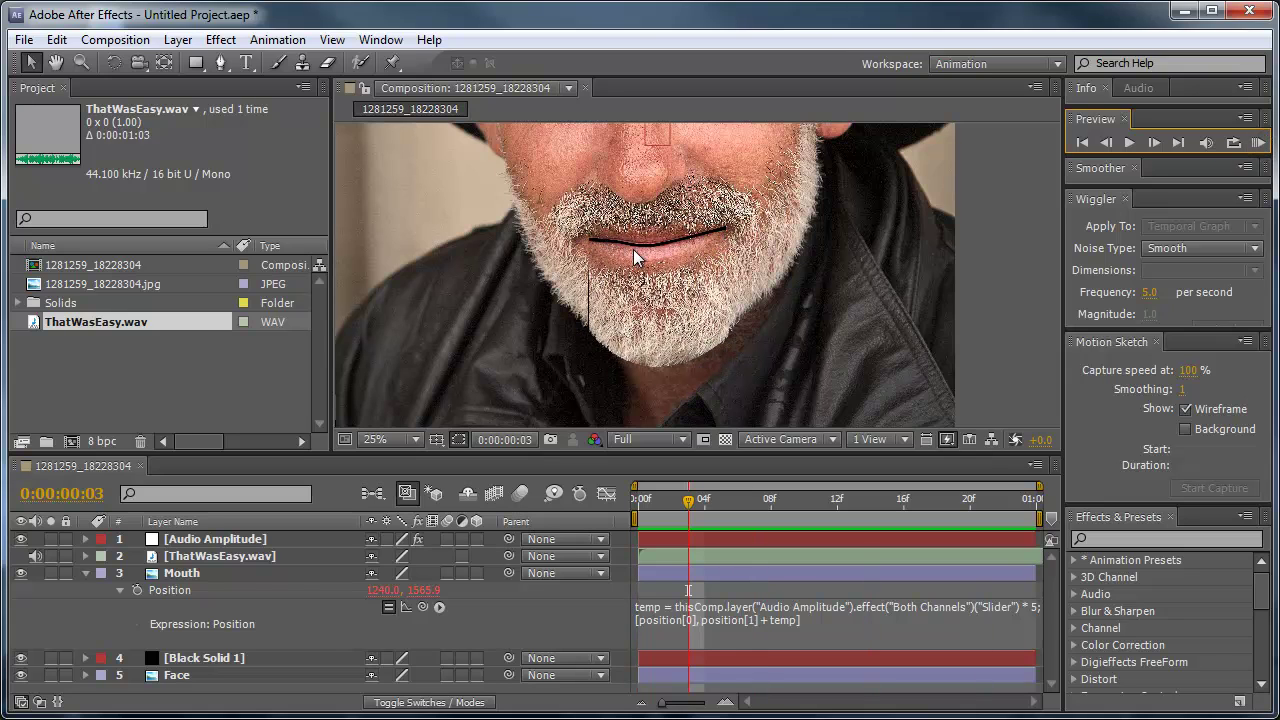
# Reduce the multiplier from 5 to 2 and preview the smaller jaw drop.
pyautogui.click(1035, 612)
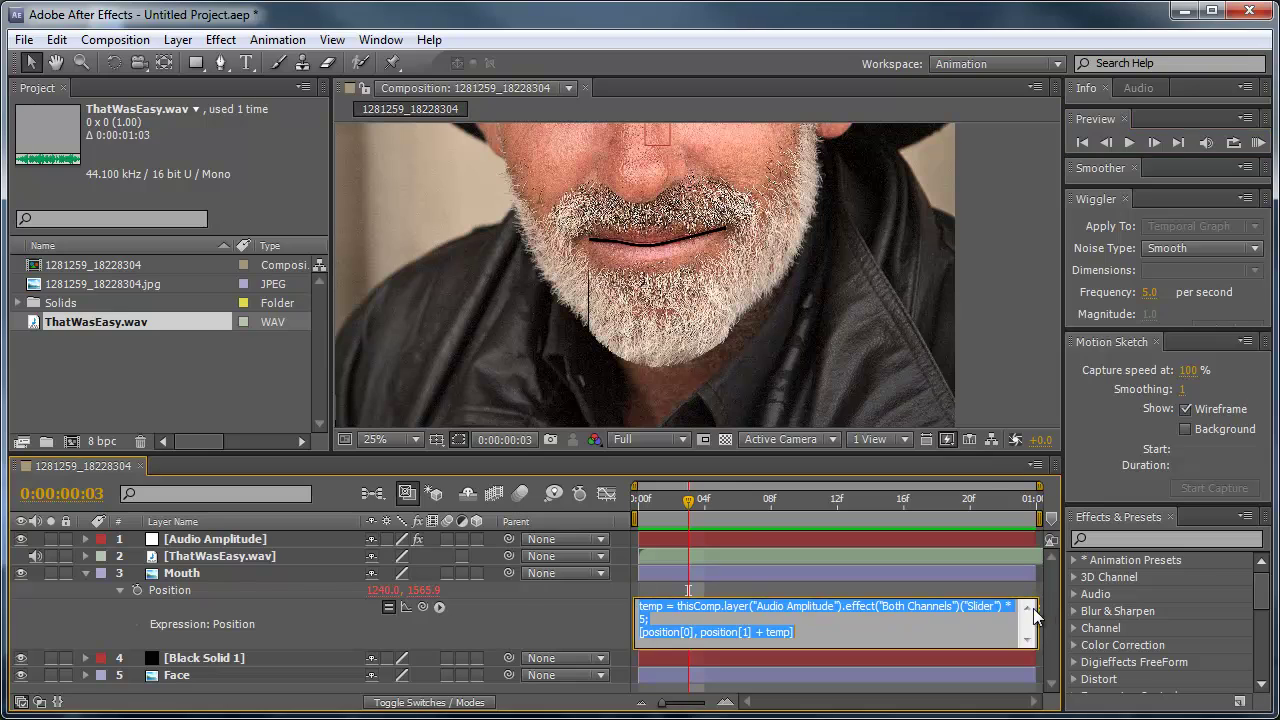
pyautogui.doubleClick(643, 619)
pyautogui.write('2')
pyautogui.click(1258, 143)
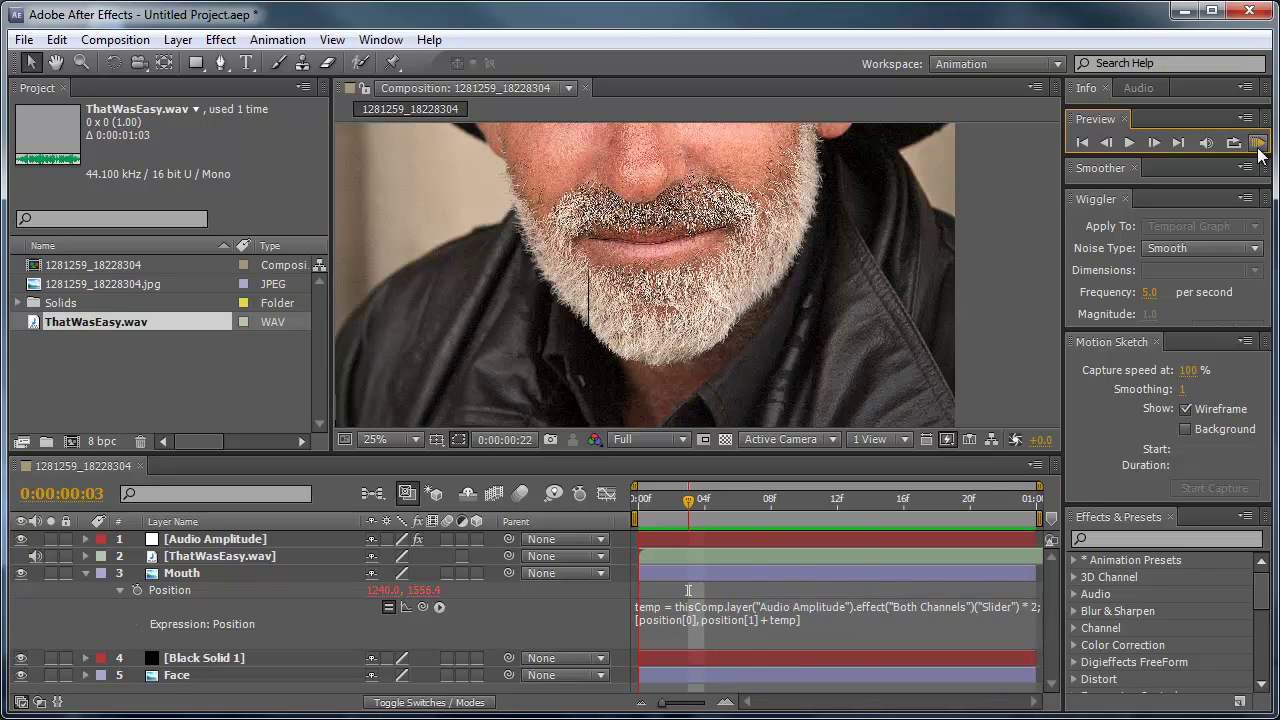
pyautogui.click(672, 516)
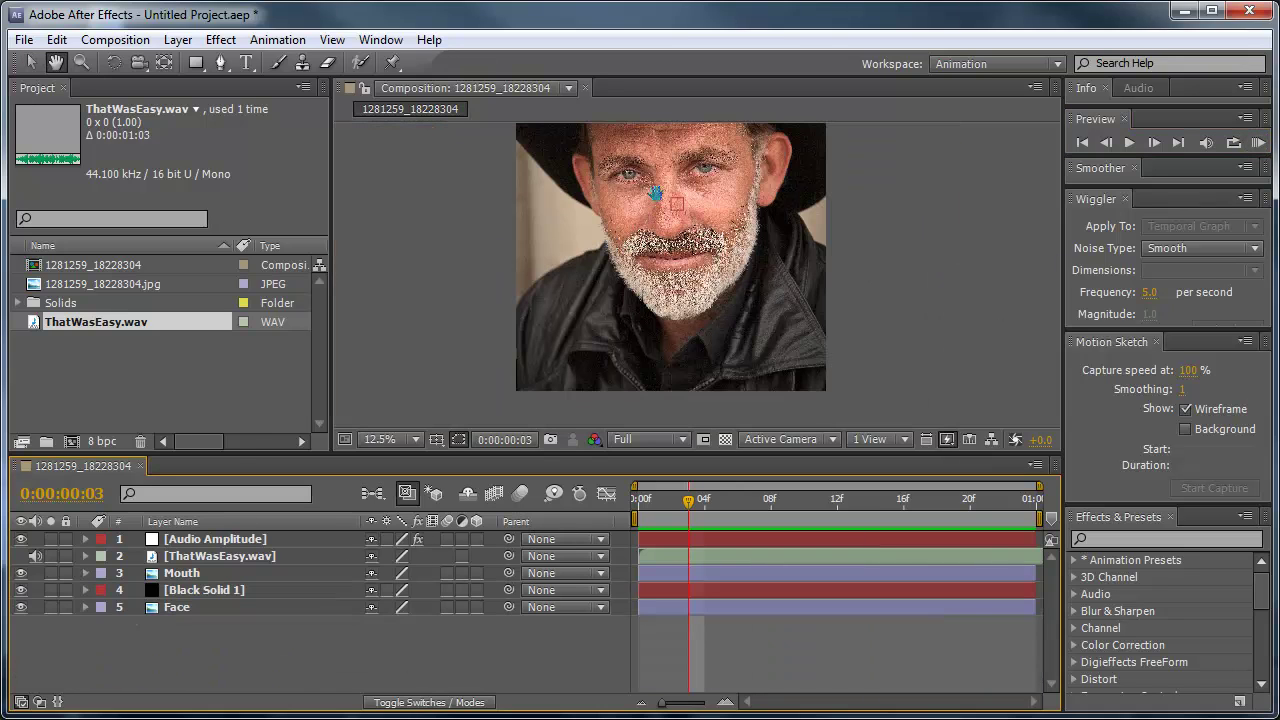
pyautogui.moveTo(655, 193); pyautogui.dragTo(624, 265)
pyautogui.press('v')
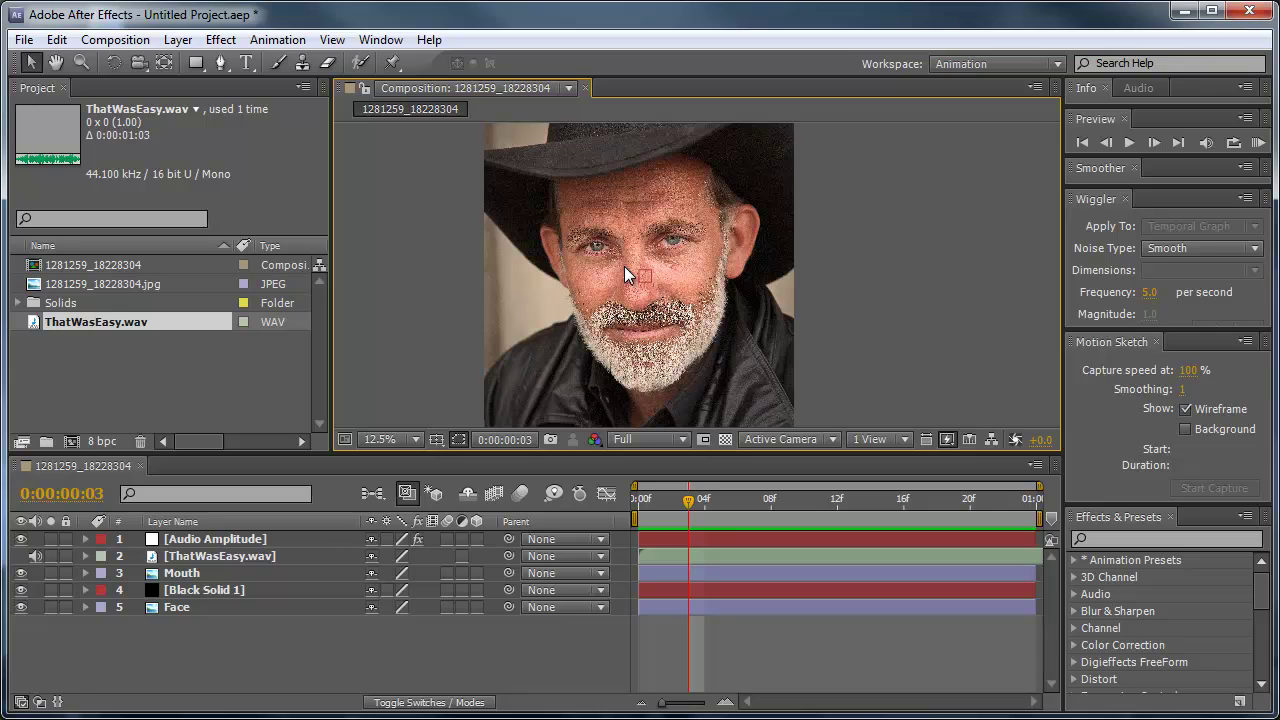